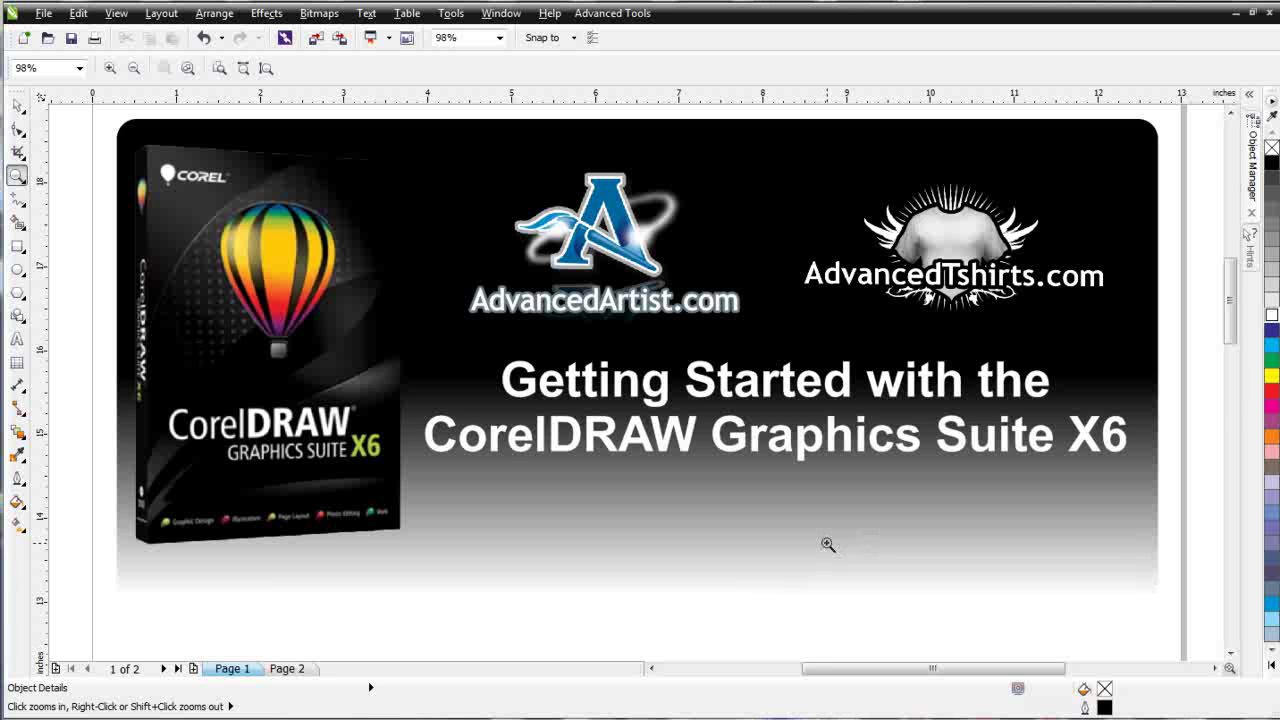
# Zoom out, then zoom in on the empty lower part of the page below the banner.
pyautogui.rightClick(840, 543)
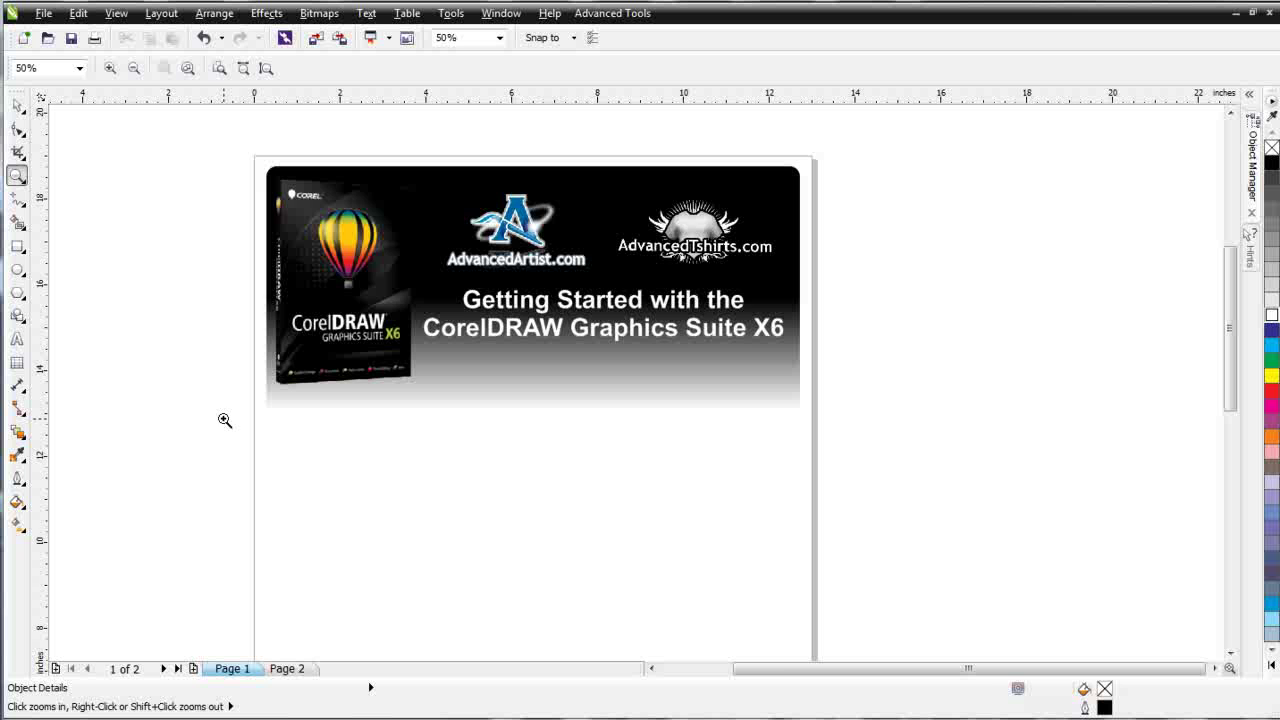
pyautogui.moveTo(224, 419); pyautogui.dragTo(845, 641)
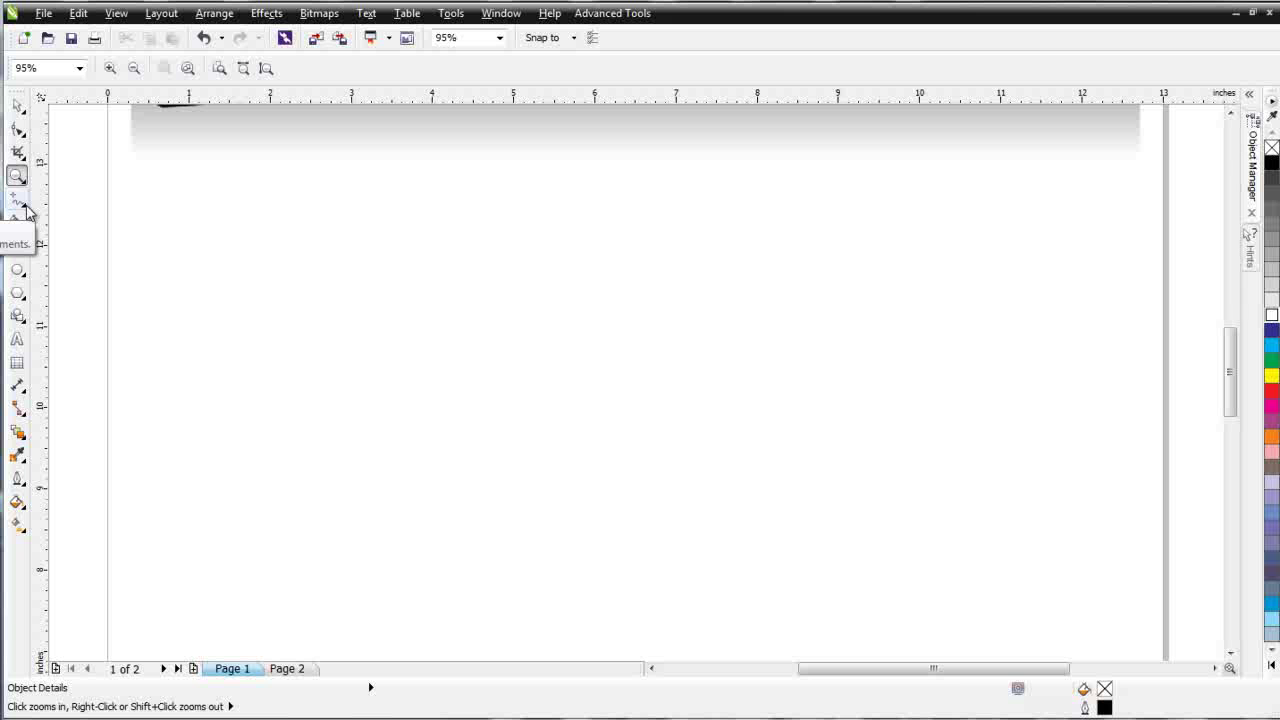
# With the Bézier tool, draw a horizontal three-node line from about 1 to nearly 11 inches.
pyautogui.click(28, 210)
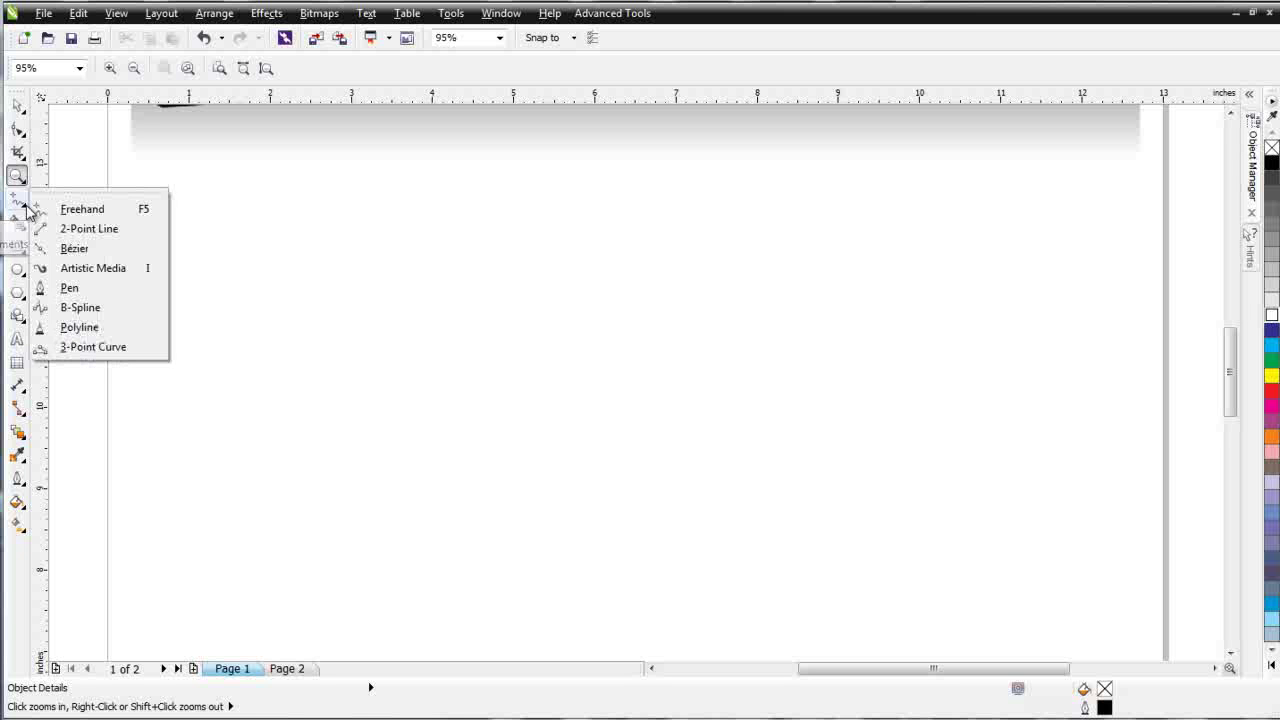
pyautogui.click(75, 250)
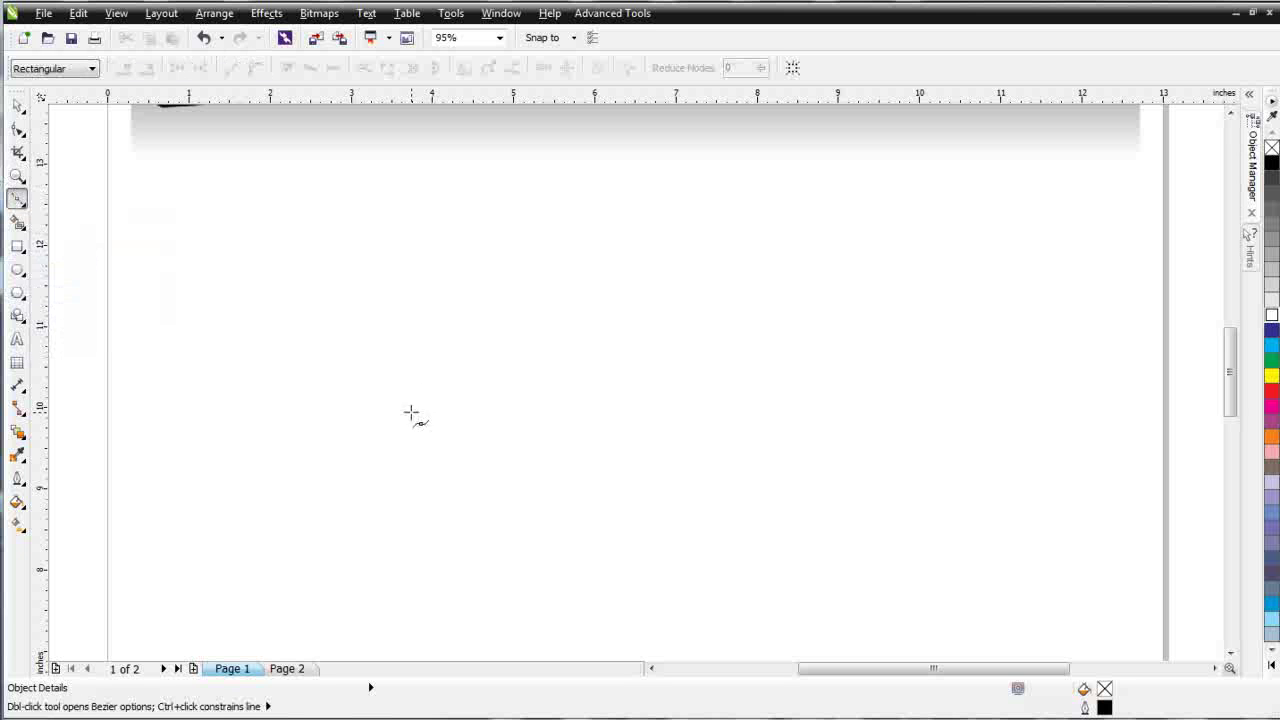
pyautogui.click(222, 334)
pyautogui.click(596, 334)
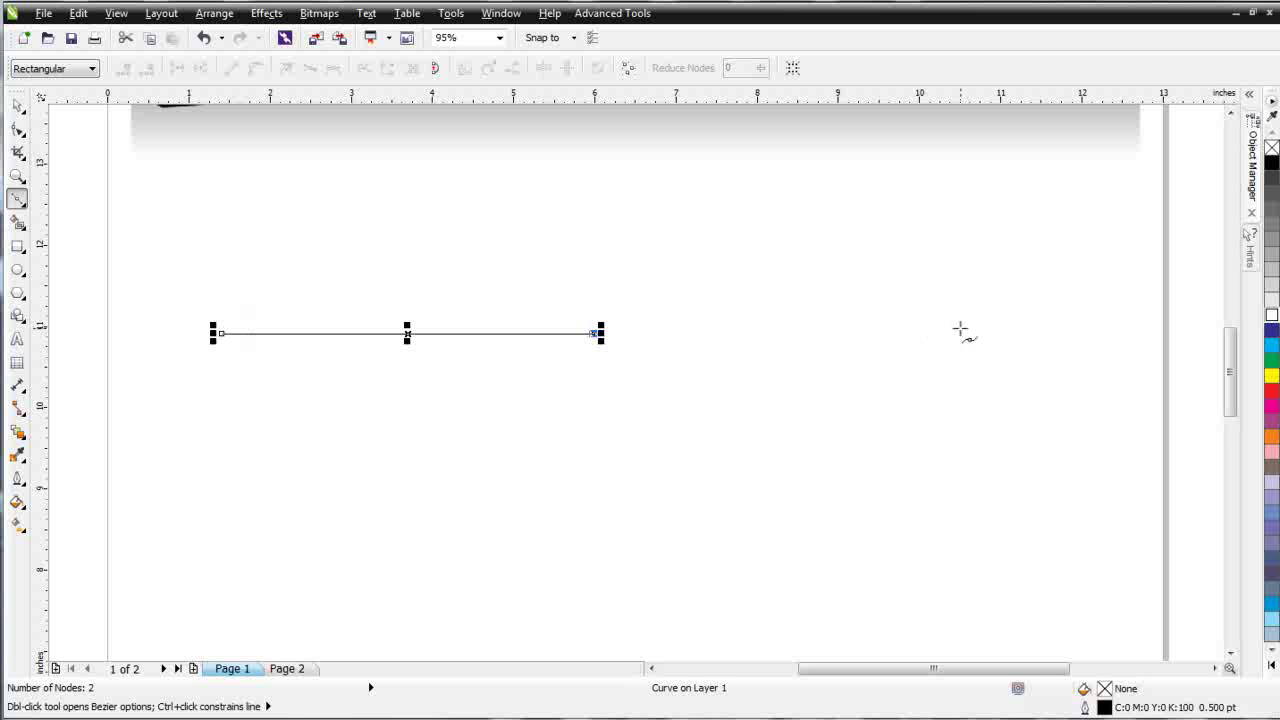
pyautogui.click(981, 333)
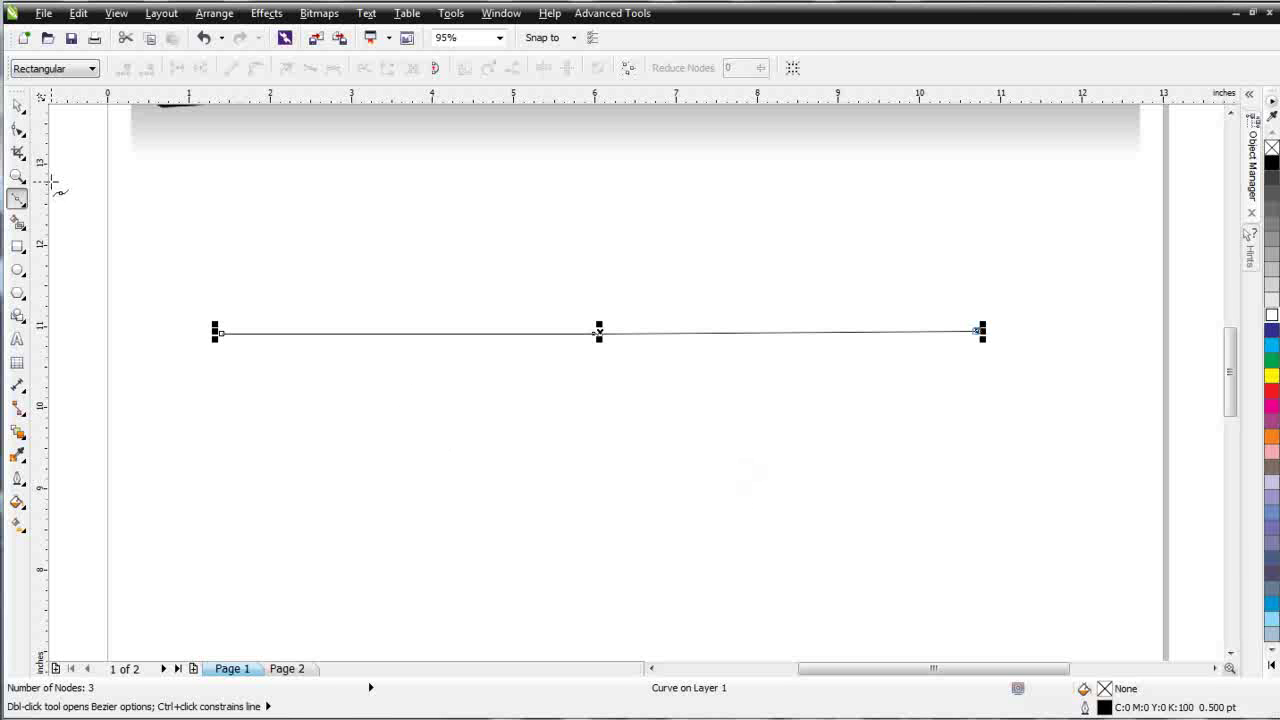
# Switch to the Shape tool and float the node-editing property bar above the line.
pyautogui.click(17, 130)
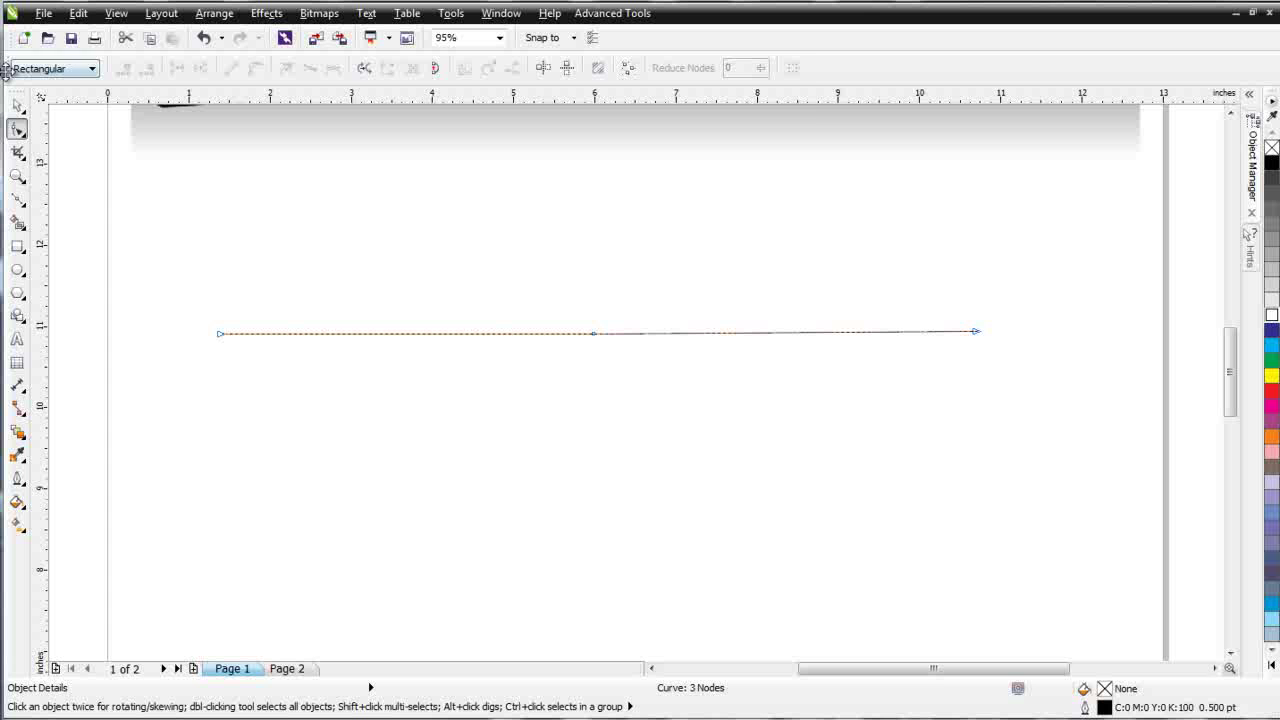
pyautogui.moveTo(5, 70); pyautogui.dragTo(262, 280)
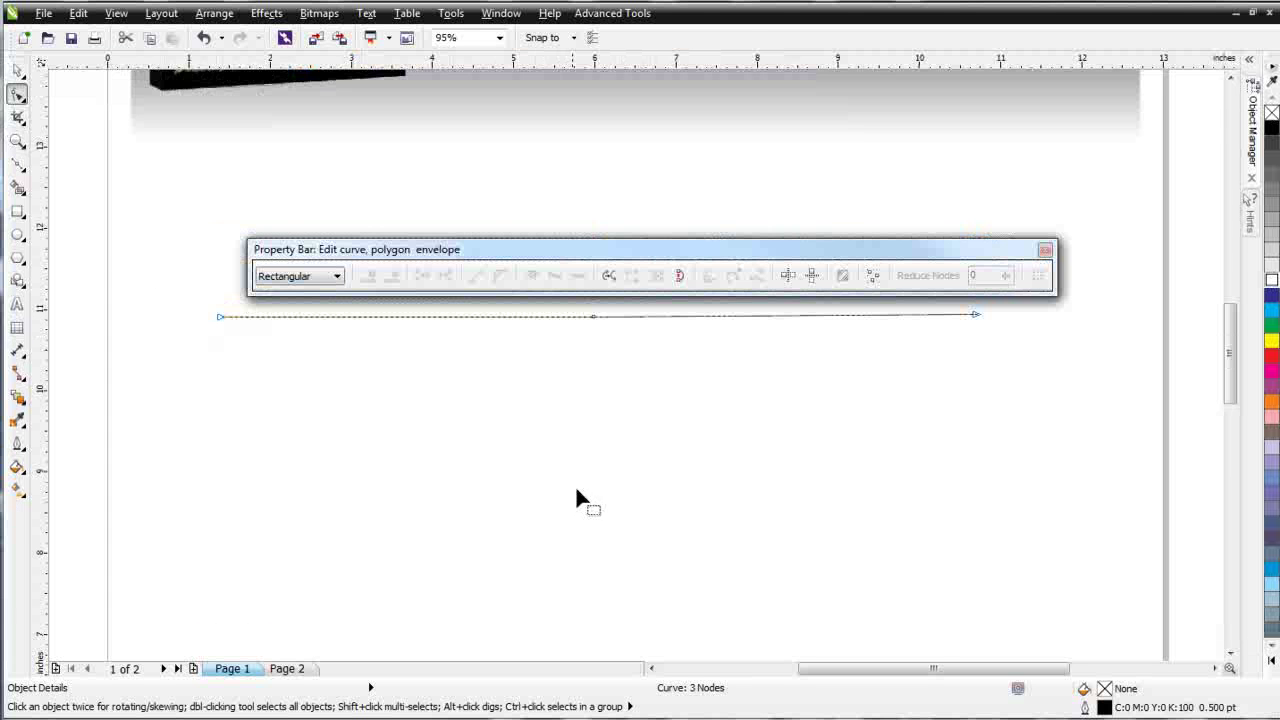
pyautogui.moveTo(683, 250); pyautogui.dragTo(641, 199)
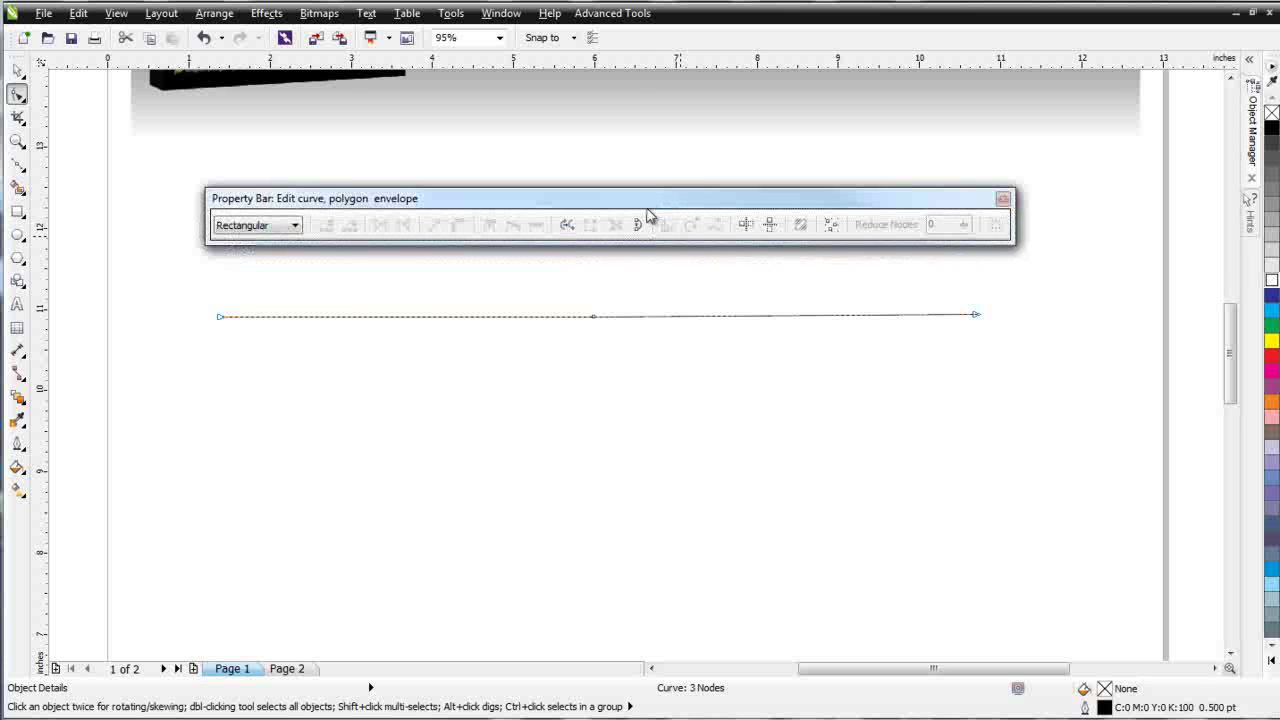
# Select the first and middle nodes, add a node, undo it, and deselect, keeping three nodes.
pyautogui.click(219, 317)
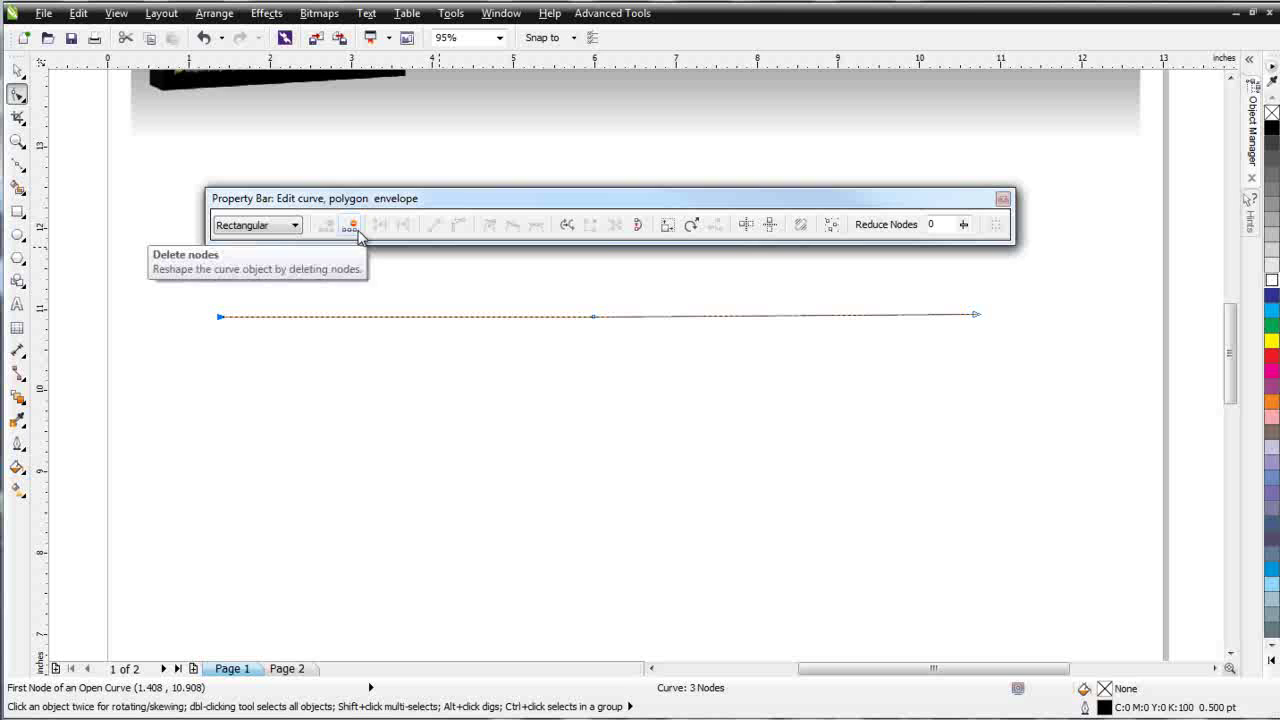
pyautogui.click(593, 317)
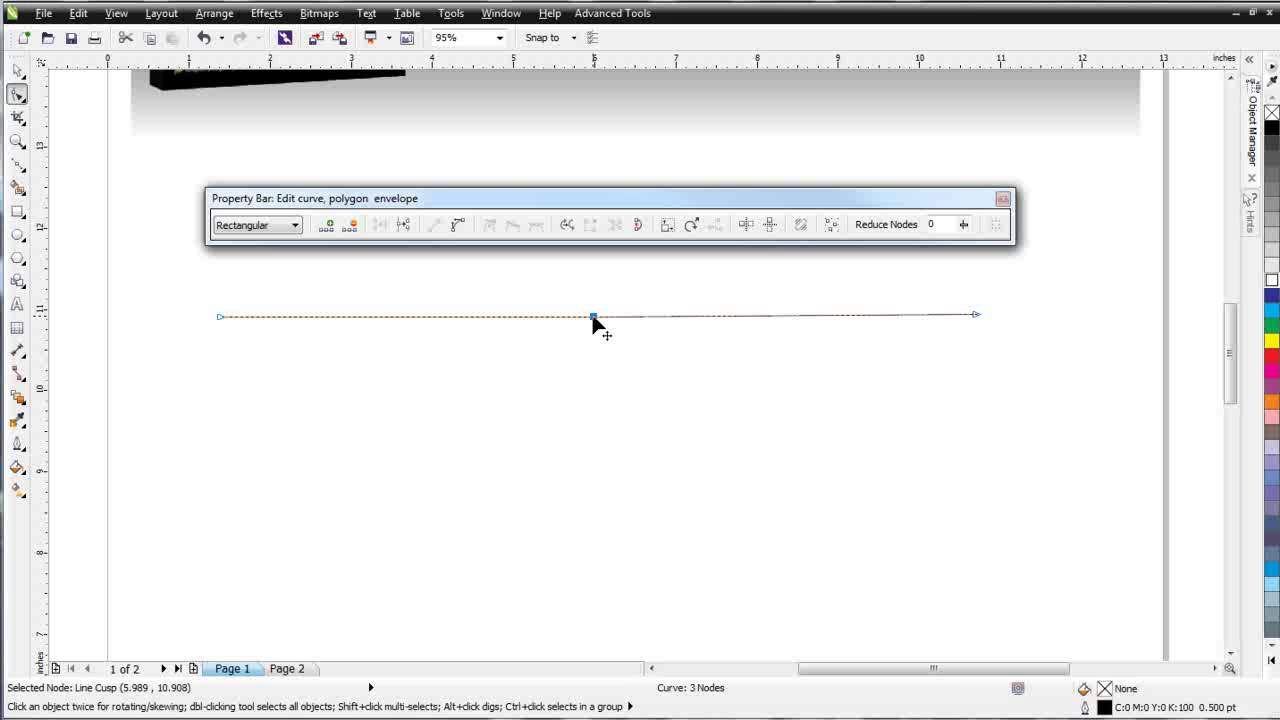
pyautogui.click(220, 317)
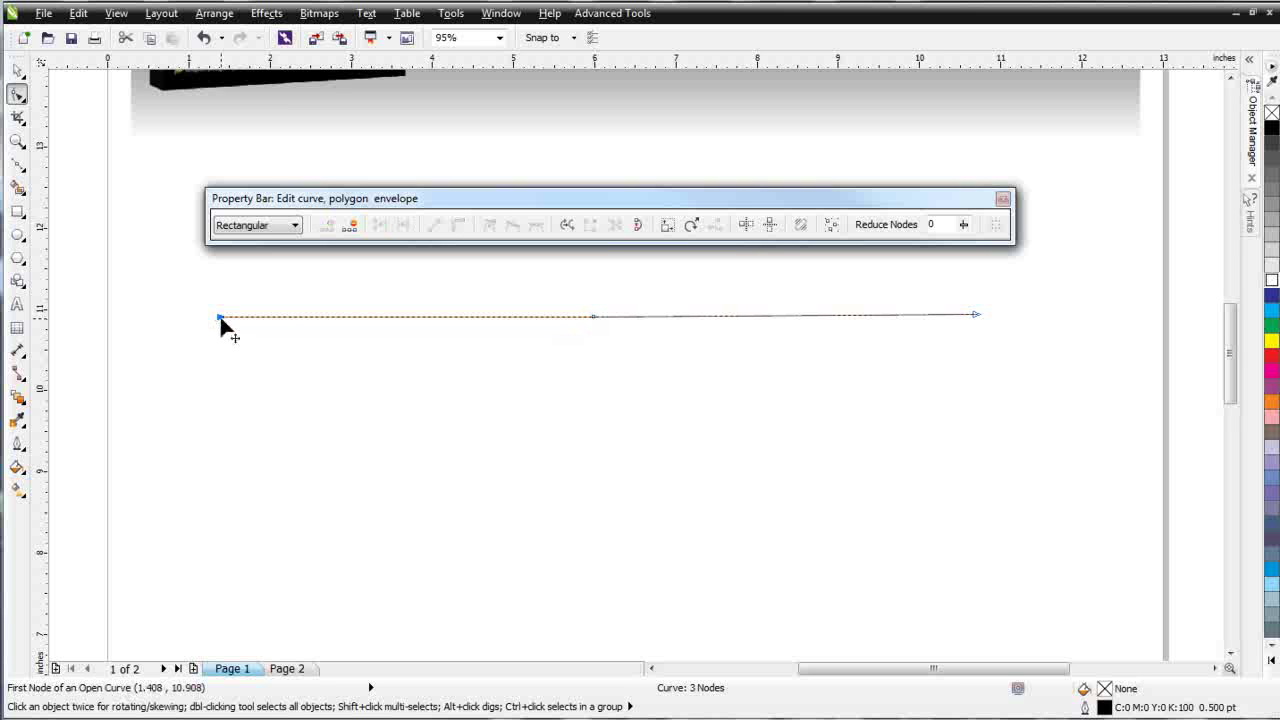
pyautogui.click(593, 317)
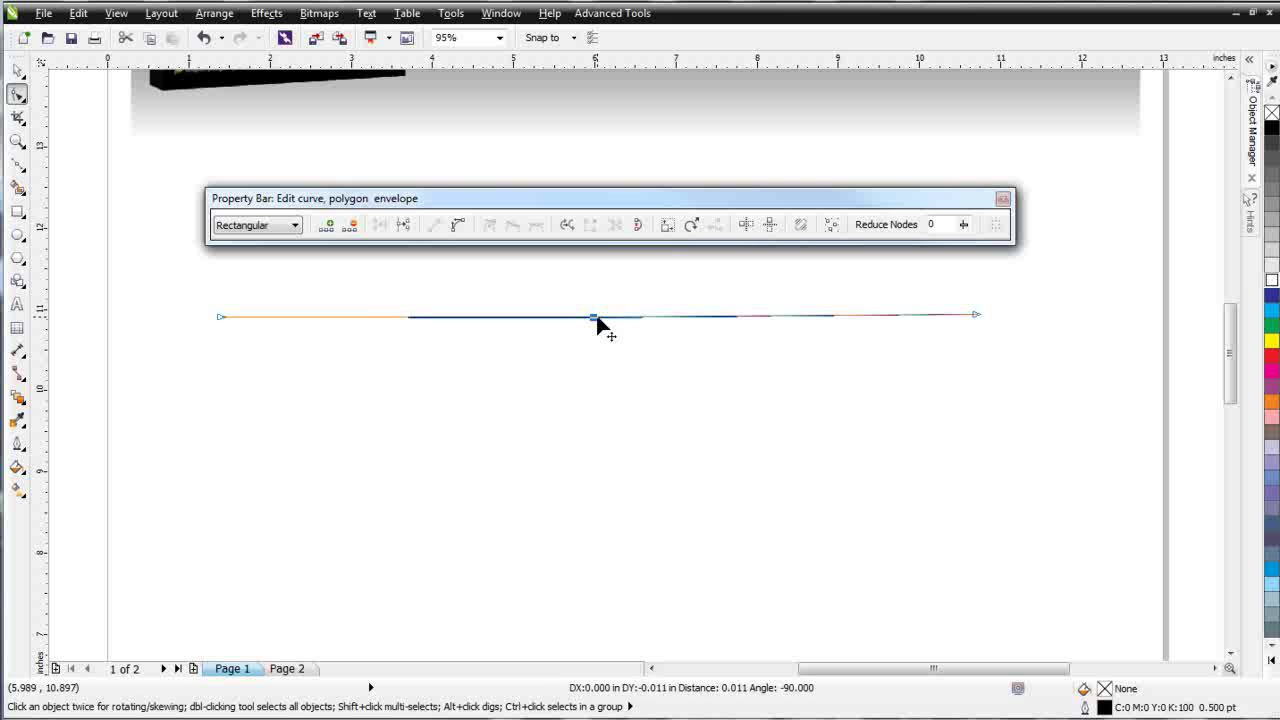
pyautogui.click(331, 225)
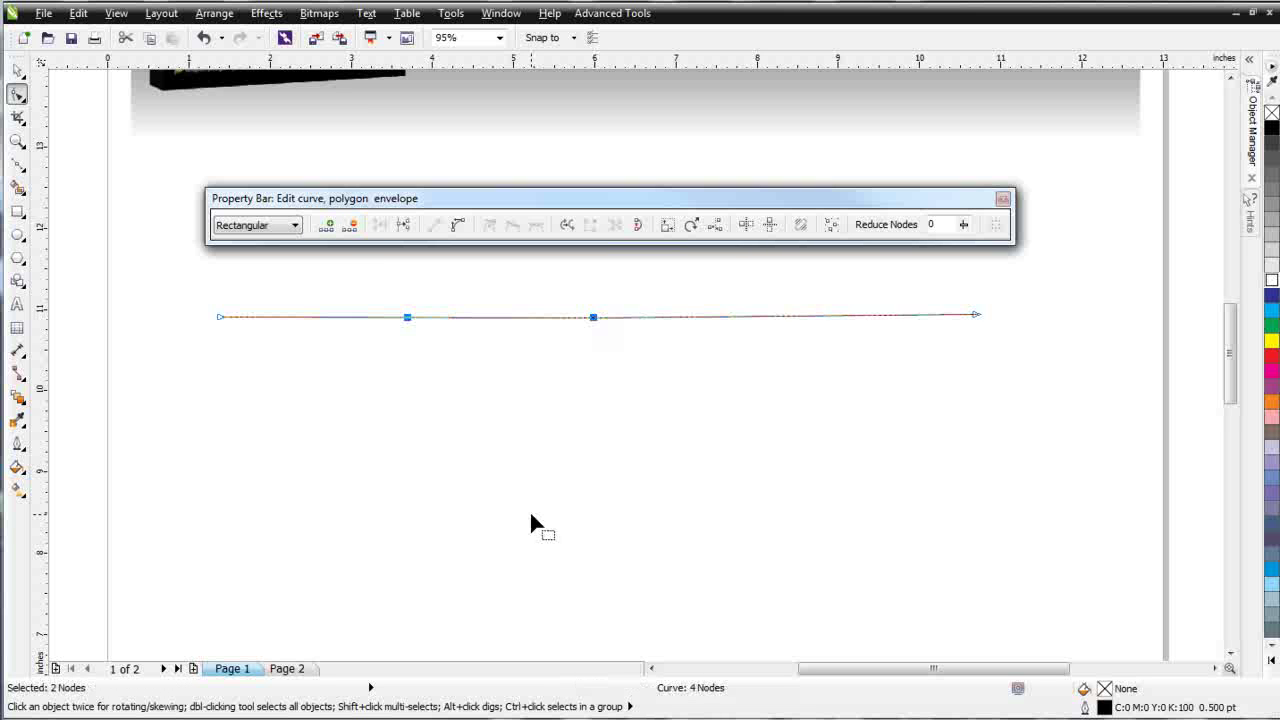
pyautogui.hotkey('ctrl', 'z')
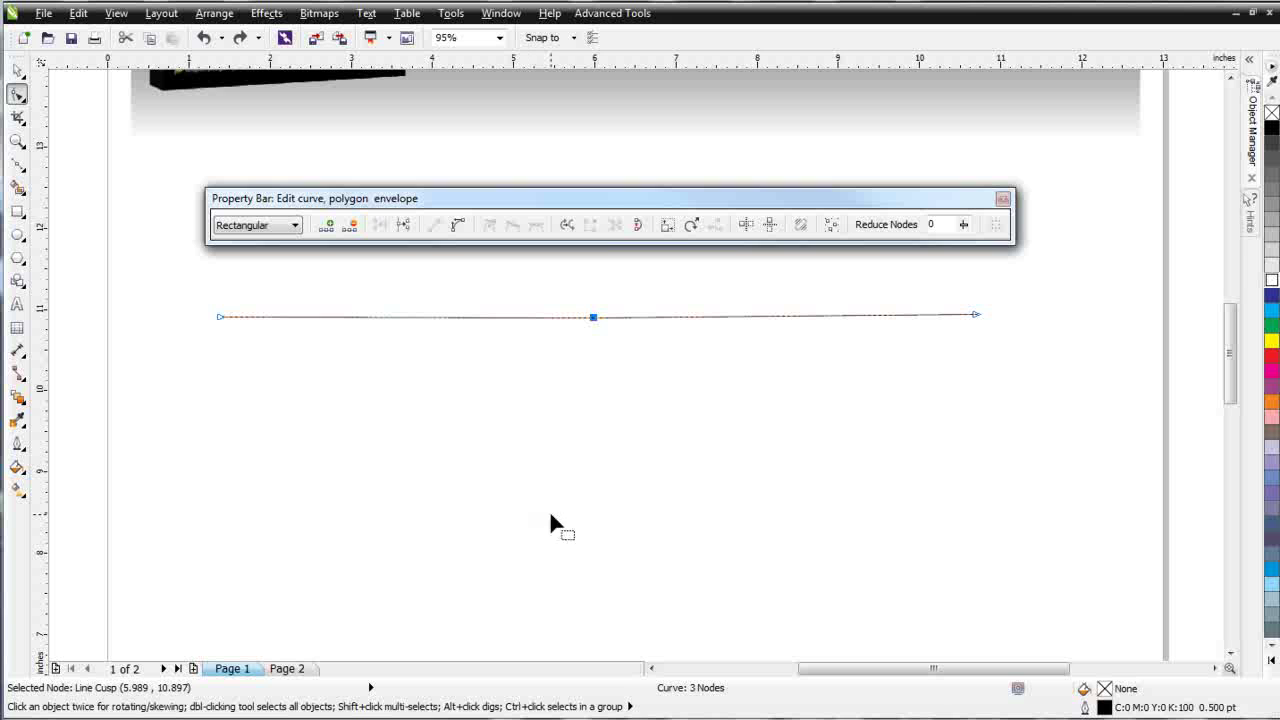
pyautogui.click(403, 317)
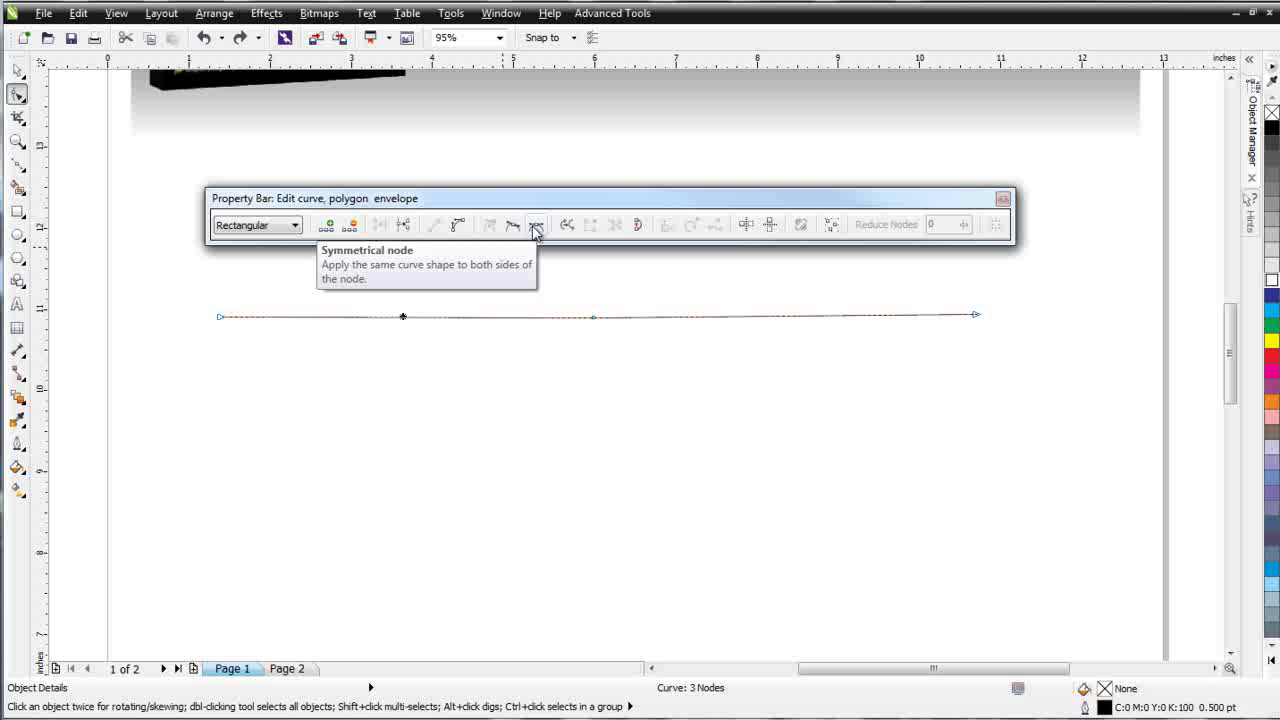
# Reselect the line as an object and return to editing its nodes.
pyautogui.click(568, 362)
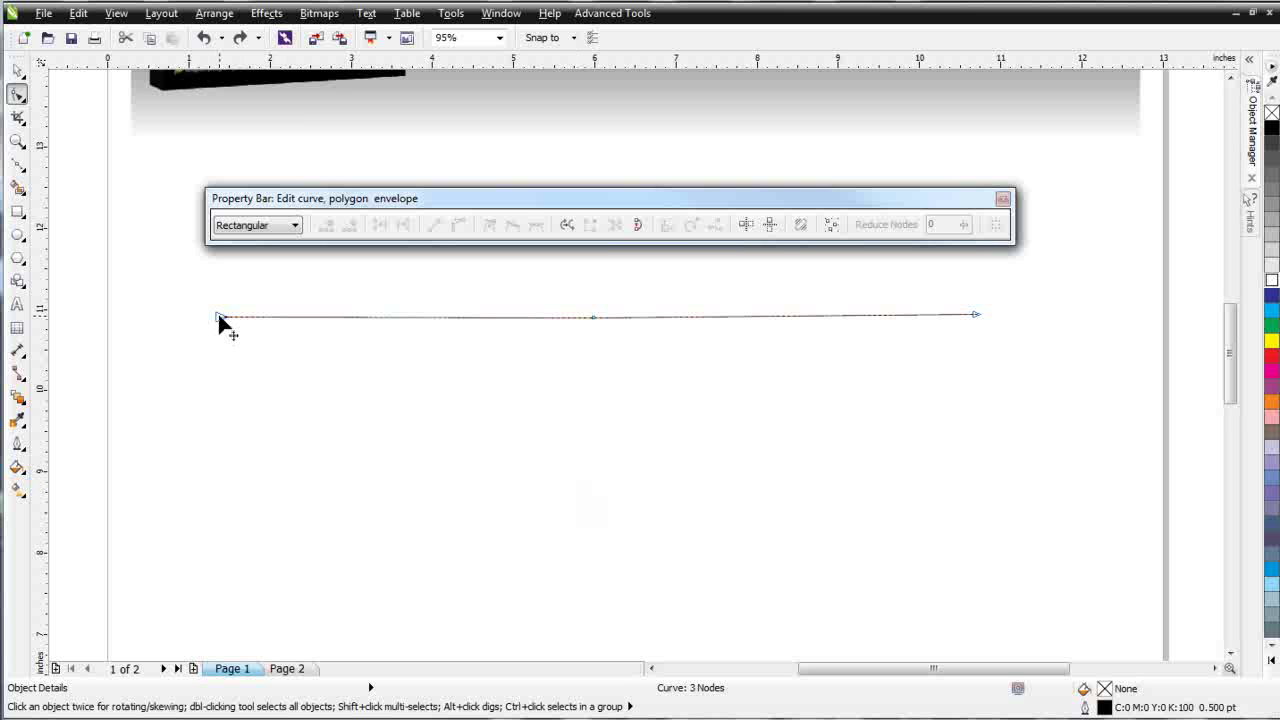
pyautogui.click(17, 70)
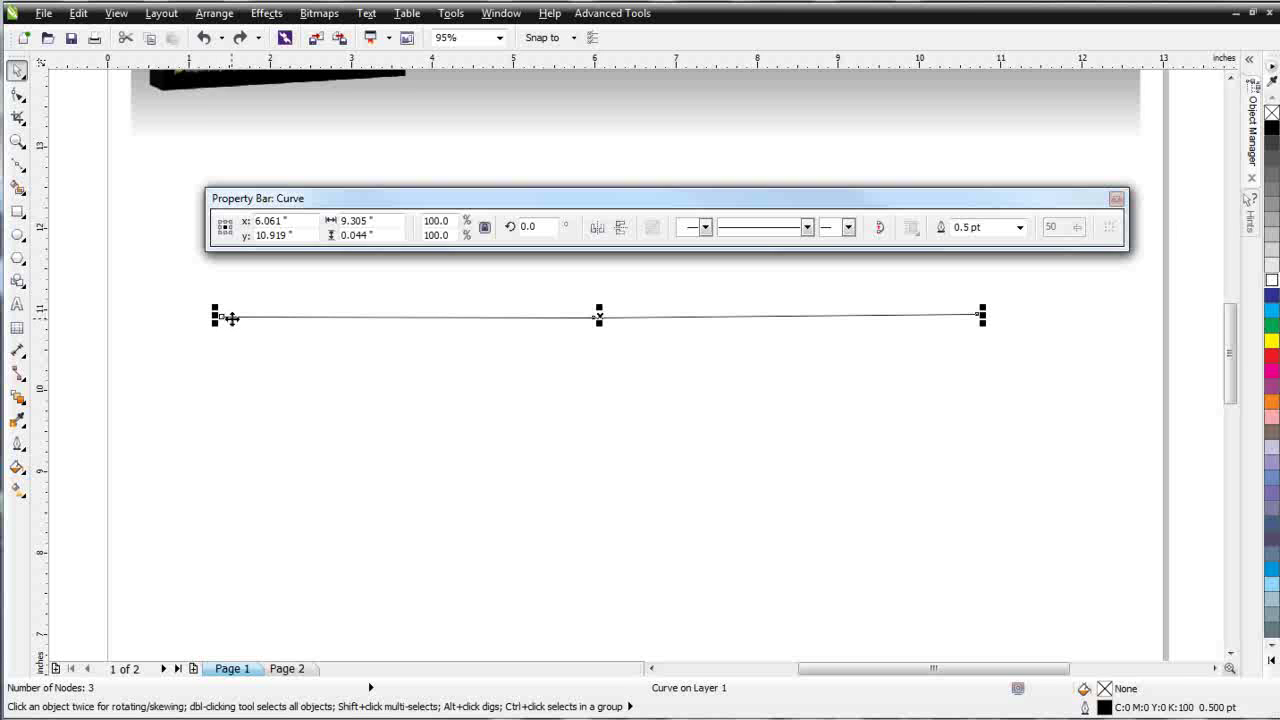
pyautogui.doubleClick(232, 320)
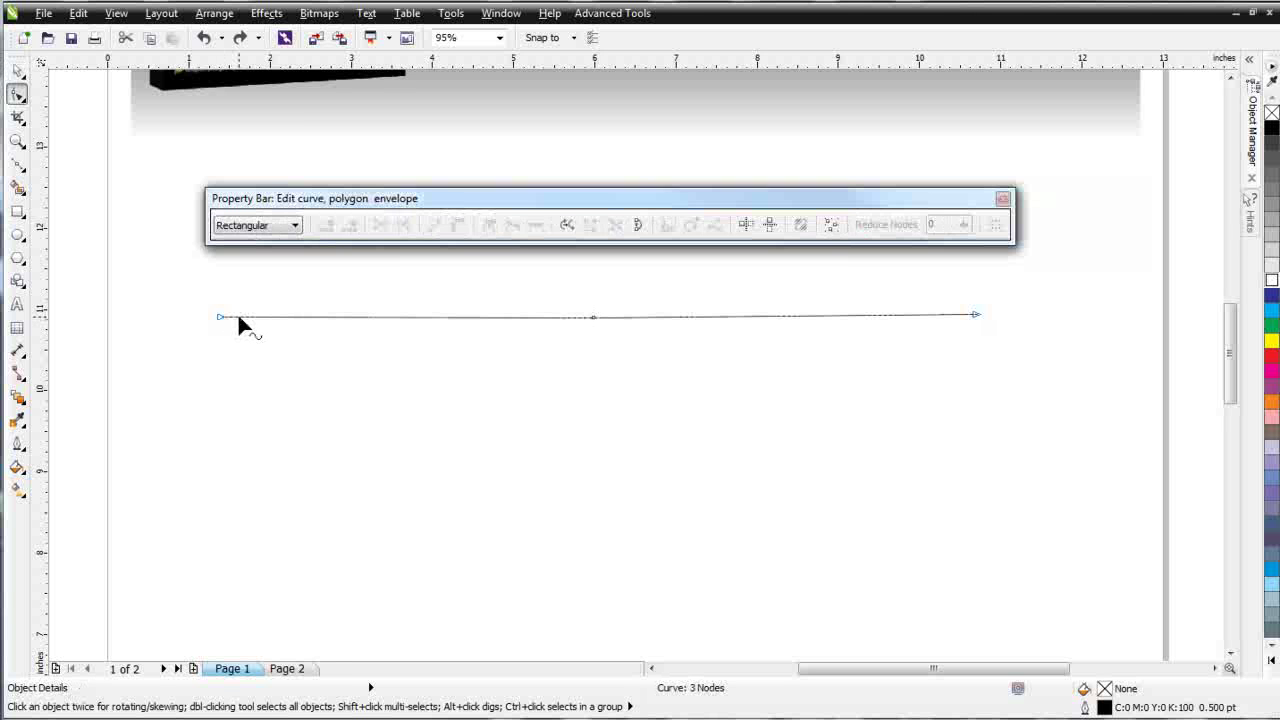
pyautogui.click(238, 318)
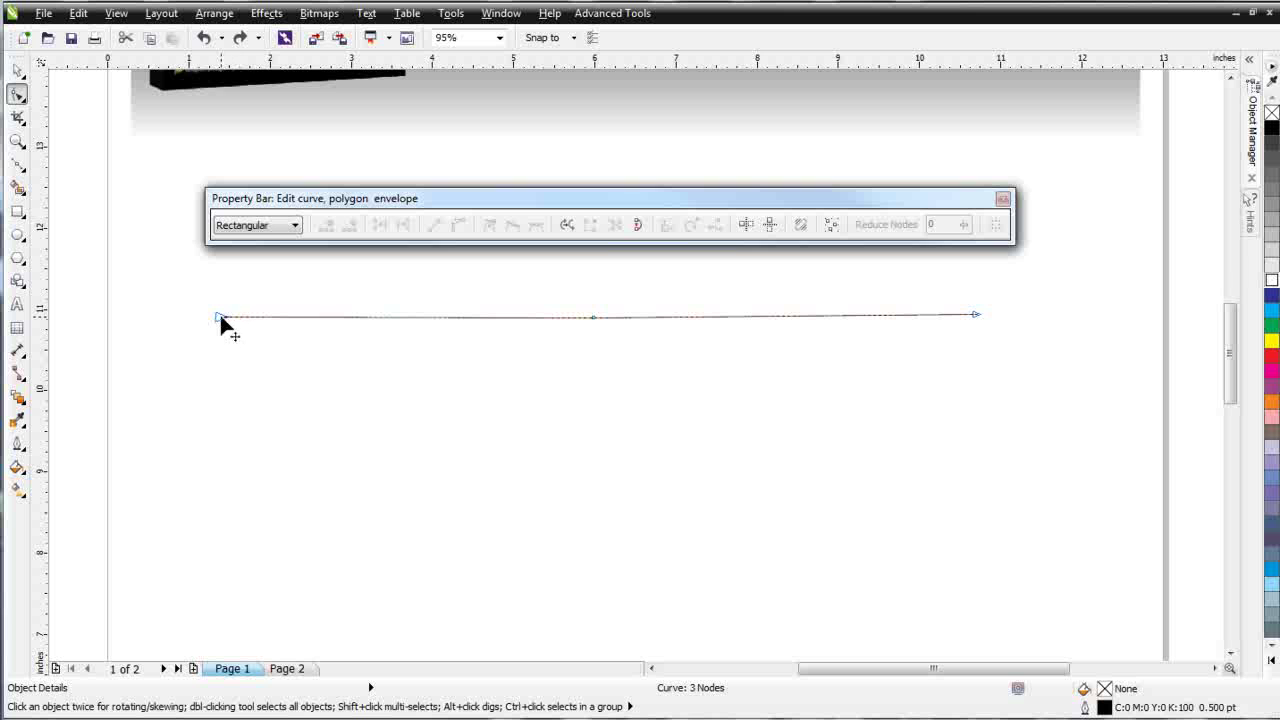
# Pull the start node down and drag the start and middle nodes to raise a peak.
pyautogui.moveTo(220, 317); pyautogui.dragTo(331, 527)
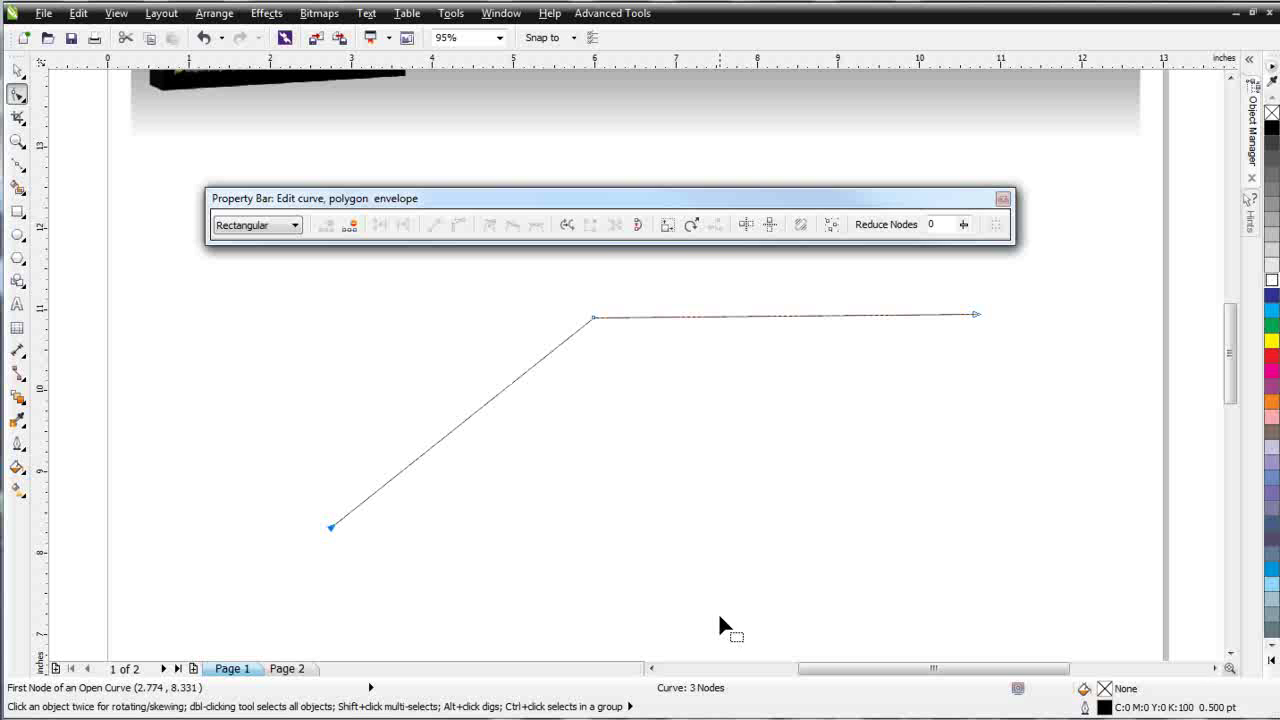
pyautogui.moveTo(617, 300); pyautogui.dragTo(232, 487)
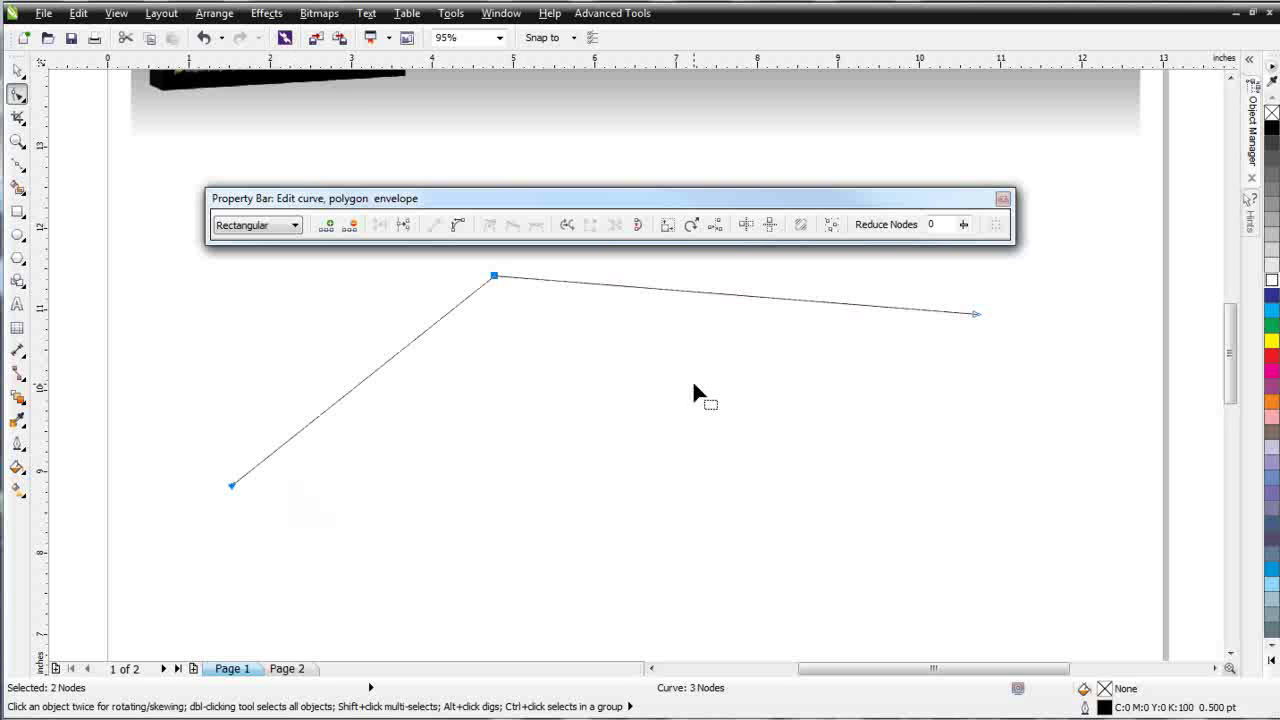
pyautogui.click(287, 305)
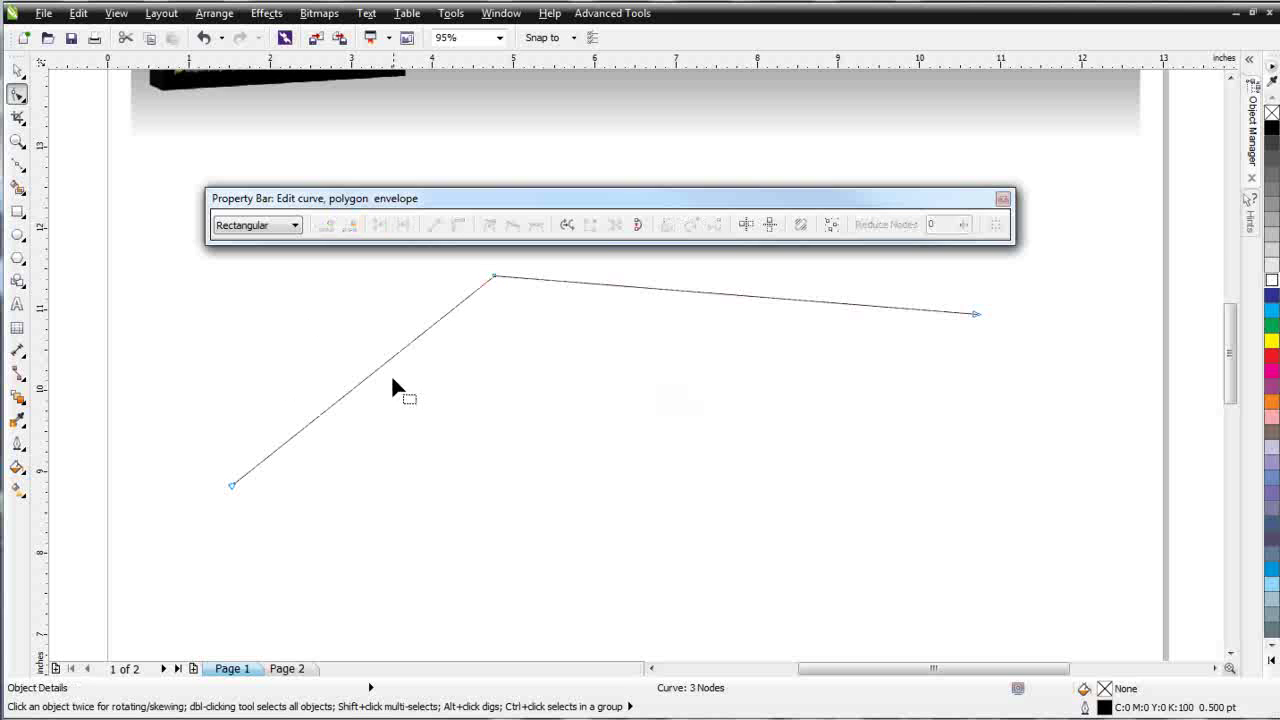
pyautogui.click(363, 380)
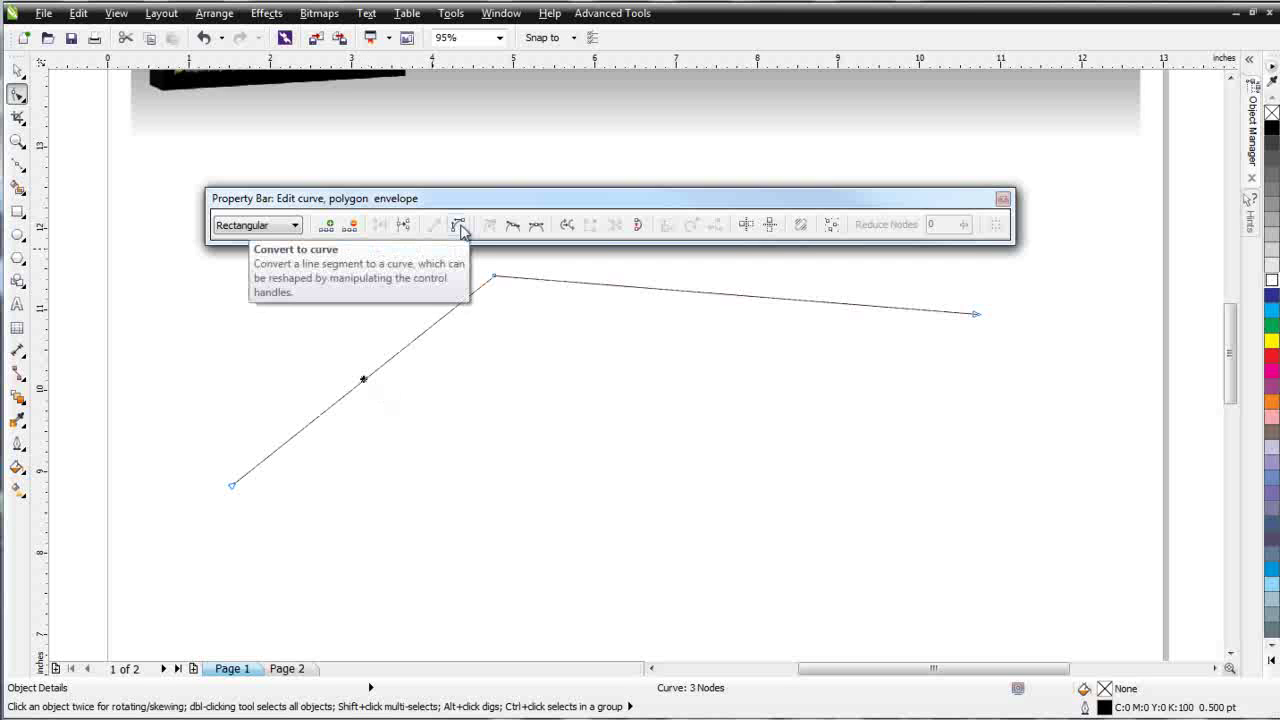
# Convert the left segment To Curve and drag its two handles into an S-shape.
pyautogui.rightClick(363, 384)
pyautogui.click(424, 358)
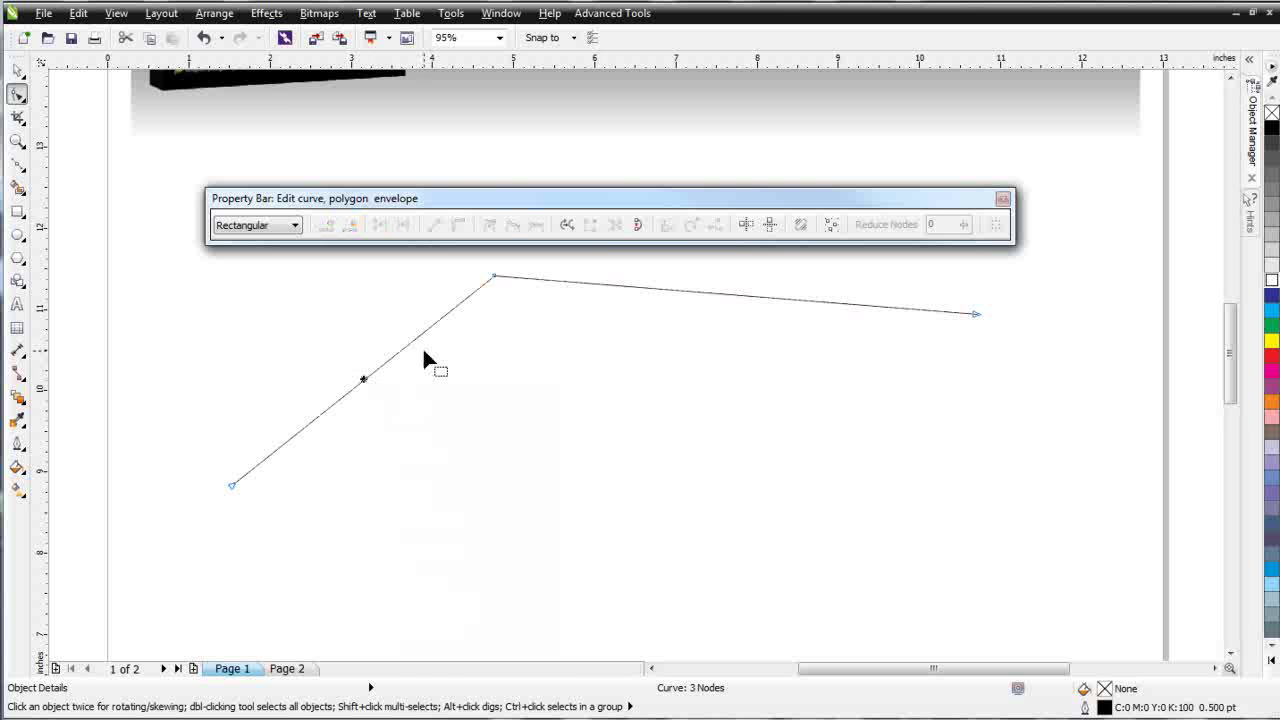
pyautogui.rightClick(387, 361)
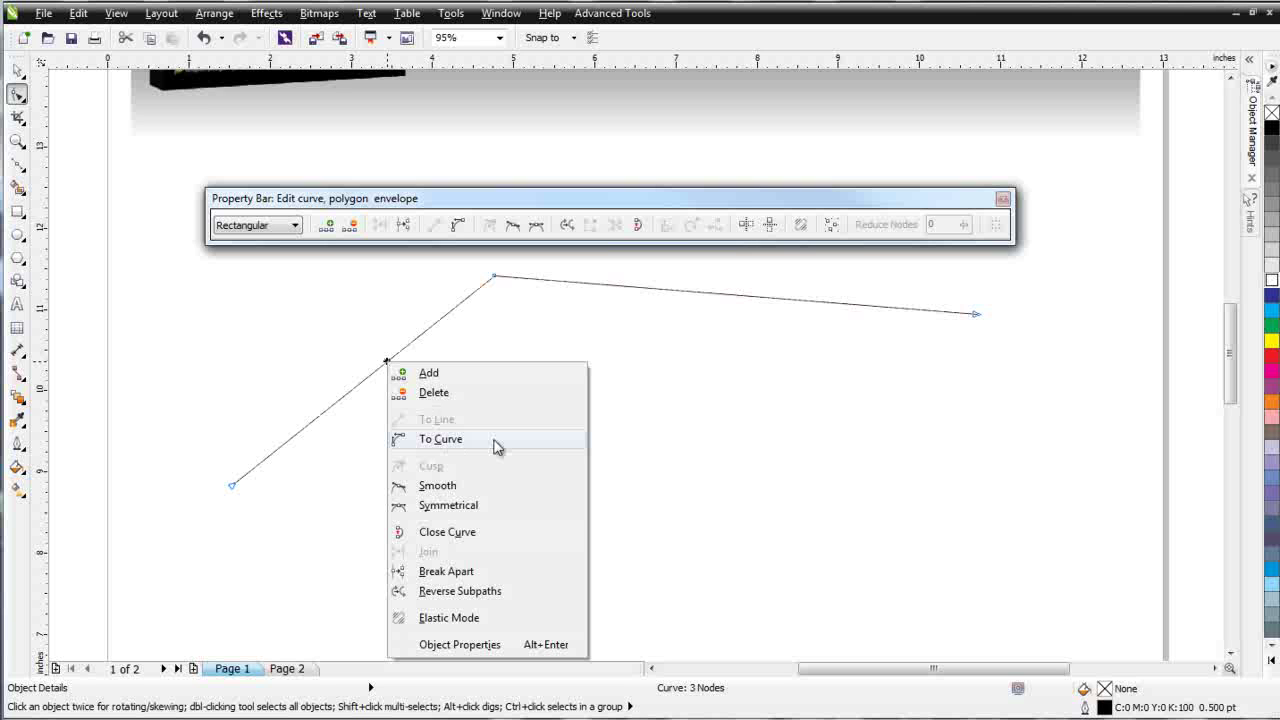
pyautogui.click(440, 439)
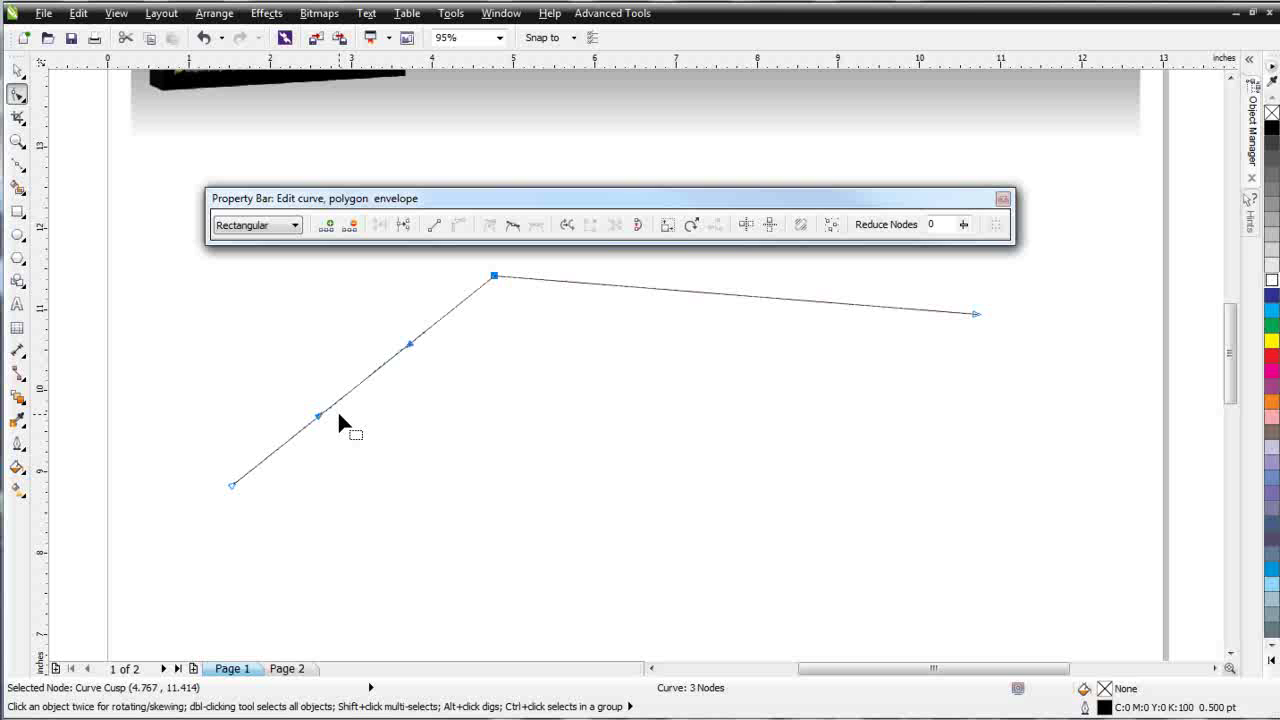
pyautogui.moveTo(319, 418); pyautogui.dragTo(391, 477)
pyautogui.moveTo(409, 345); pyautogui.dragTo(318, 308)
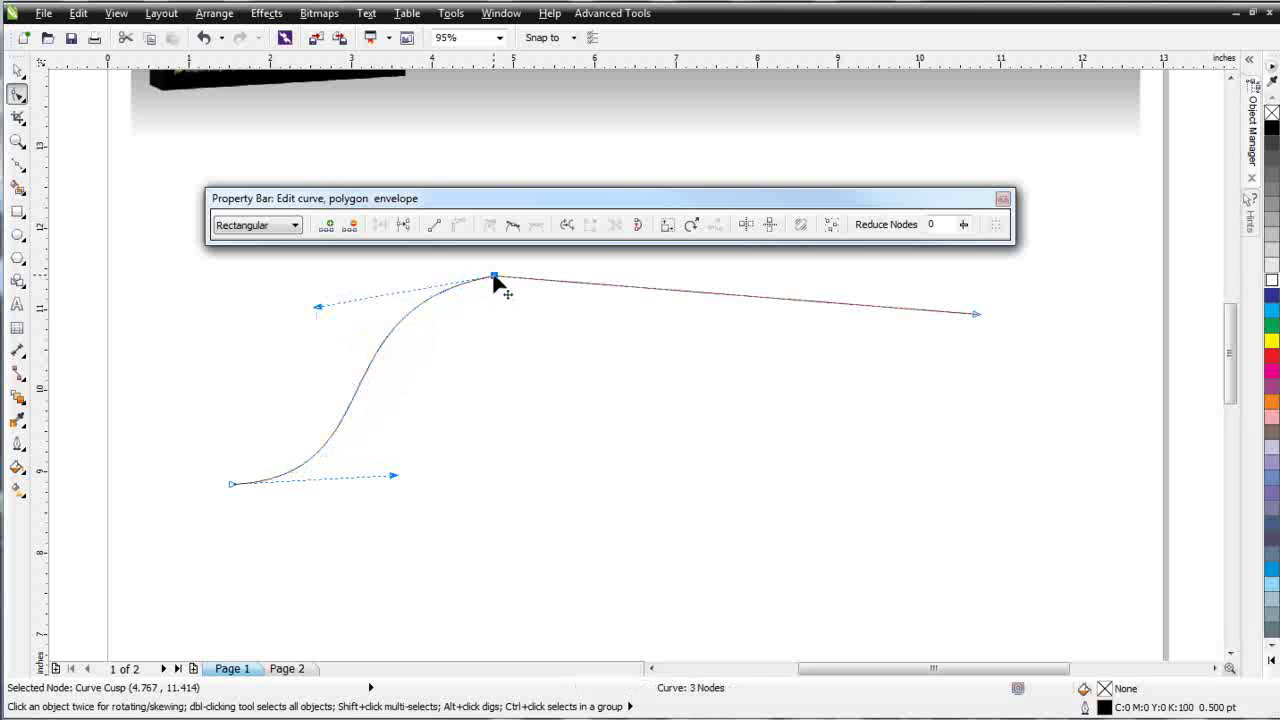
# Refine the left curve by dragging it, and move the straight right segment lower.
pyautogui.click(538, 313)
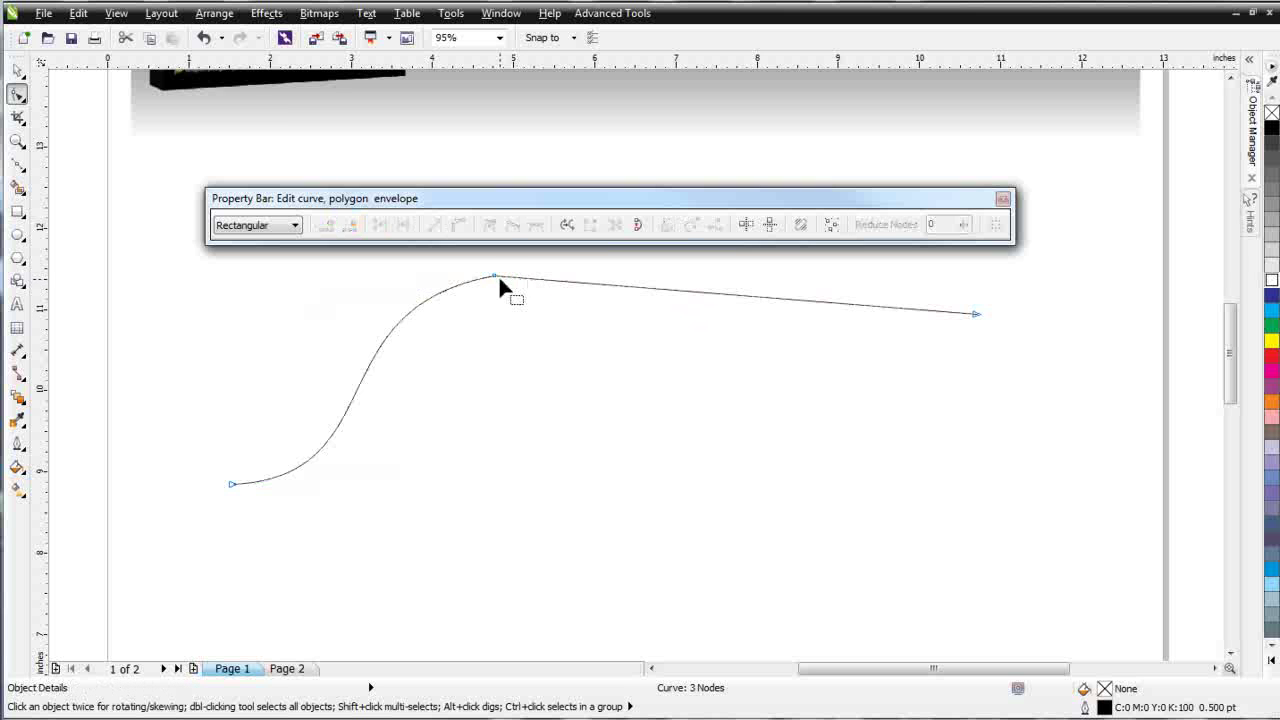
pyautogui.click(496, 277)
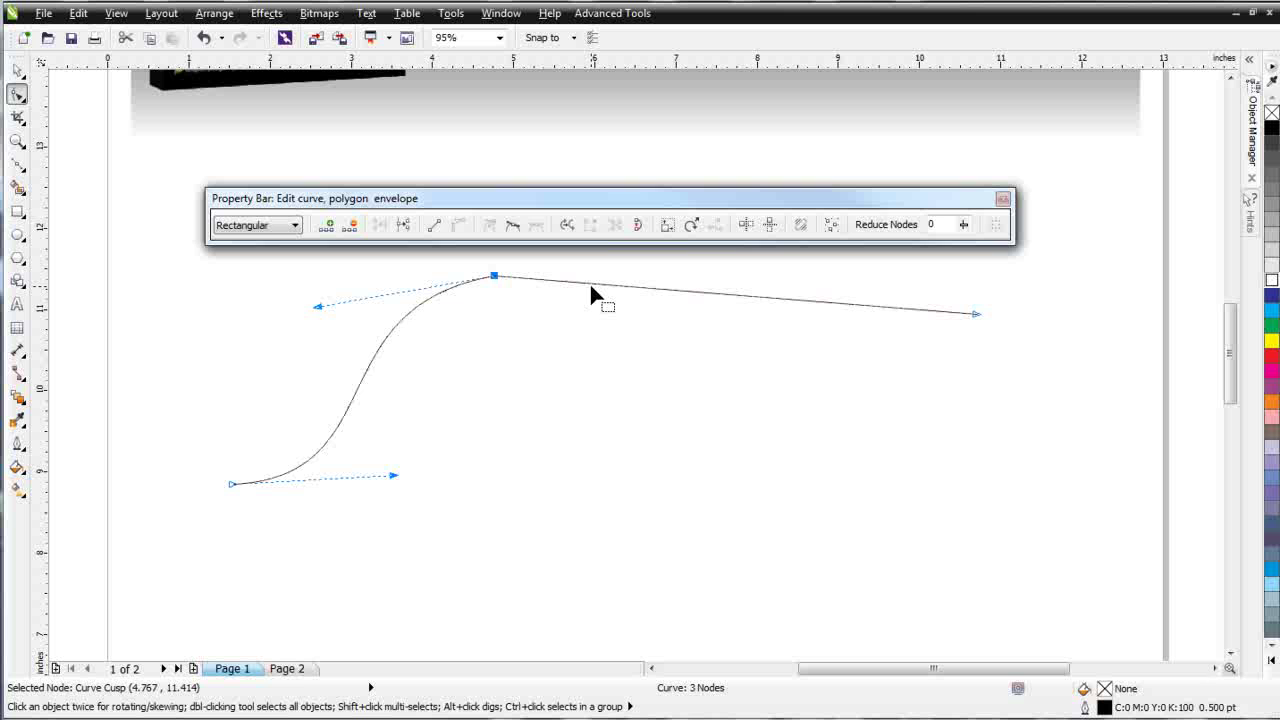
pyautogui.click(658, 366)
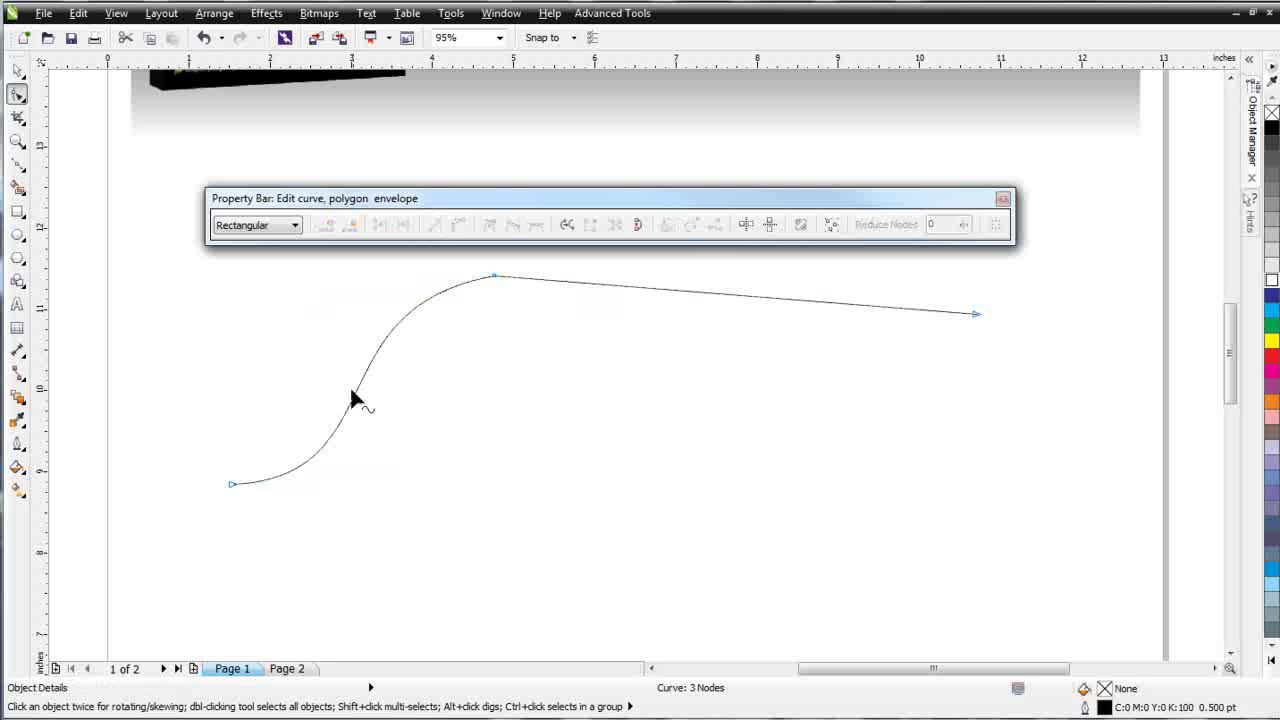
pyautogui.moveTo(364, 380); pyautogui.dragTo(415, 385)
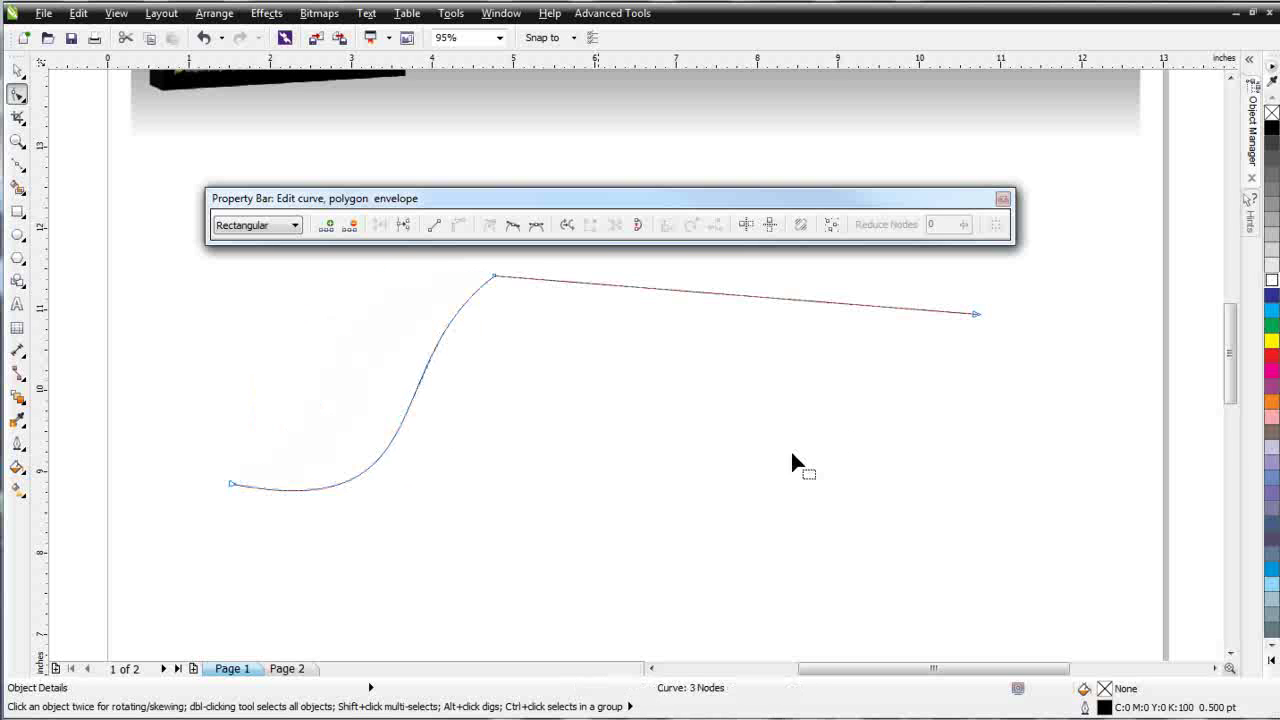
pyautogui.click(714, 292)
pyautogui.moveTo(714, 292); pyautogui.dragTo(720, 332)
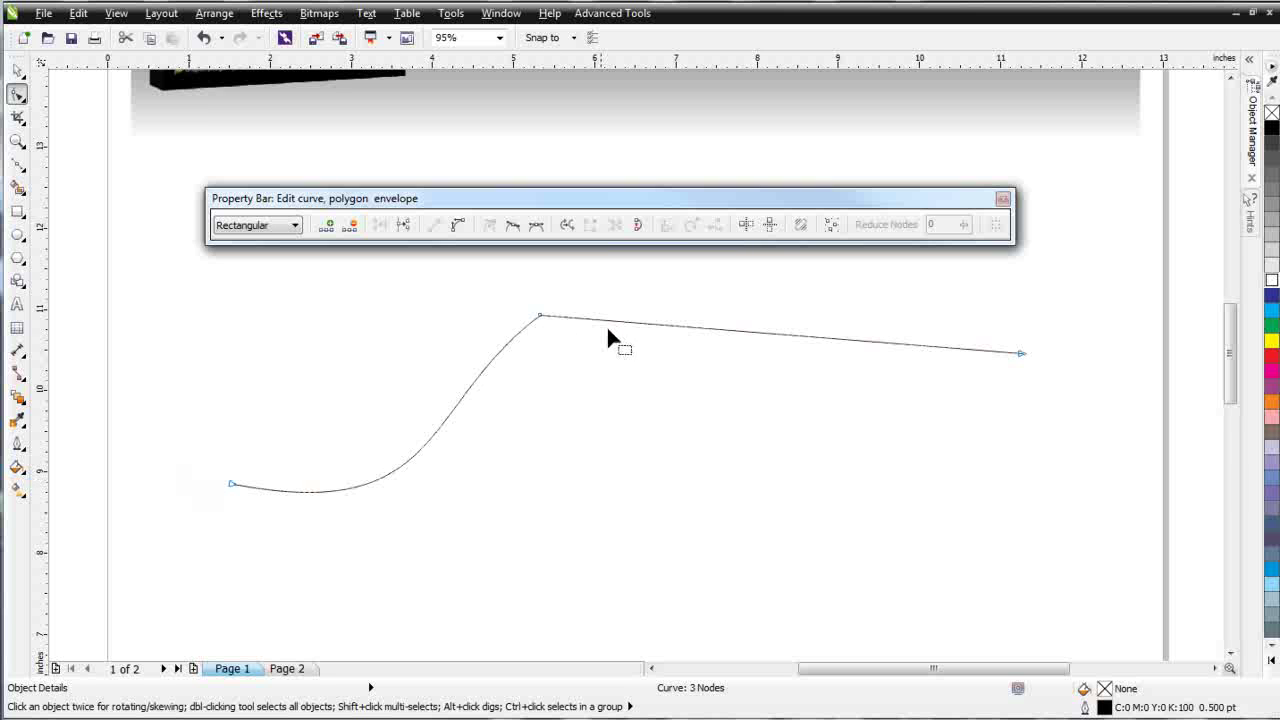
# Make the peak node smooth and swing its handle to reshape the upper S-bend.
pyautogui.moveTo(489, 286); pyautogui.dragTo(562, 346)
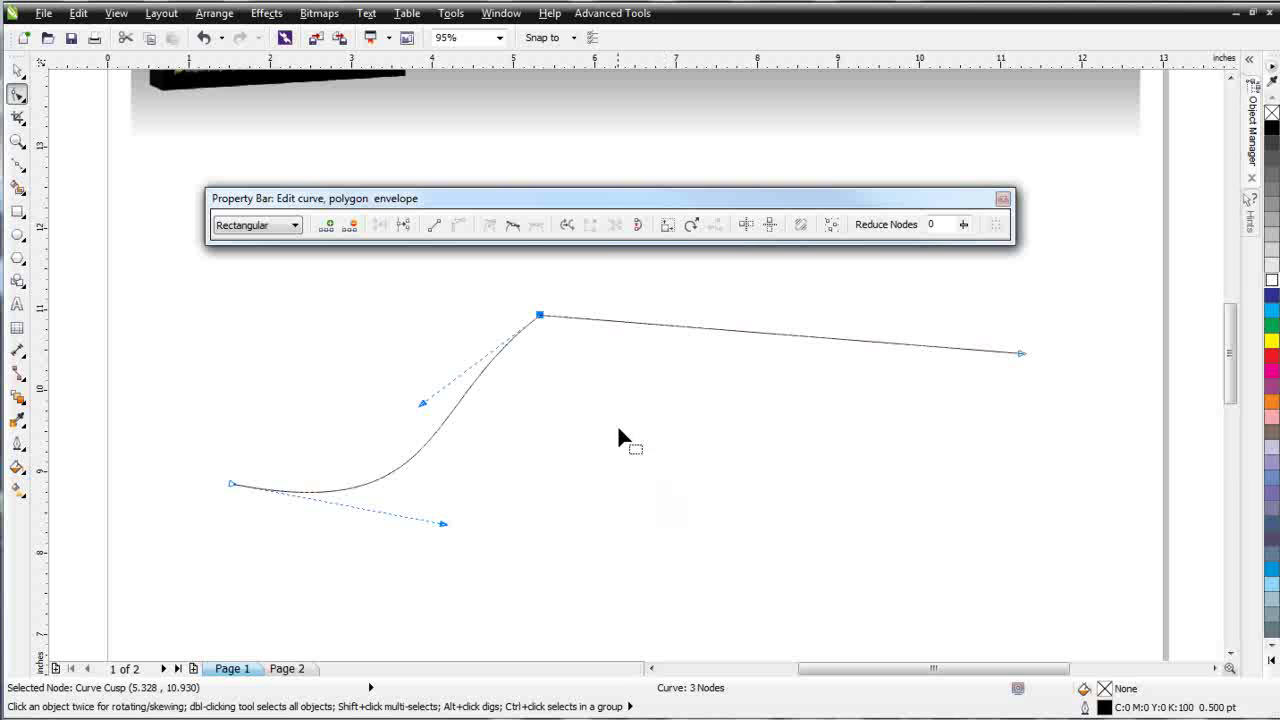
pyautogui.click(513, 227)
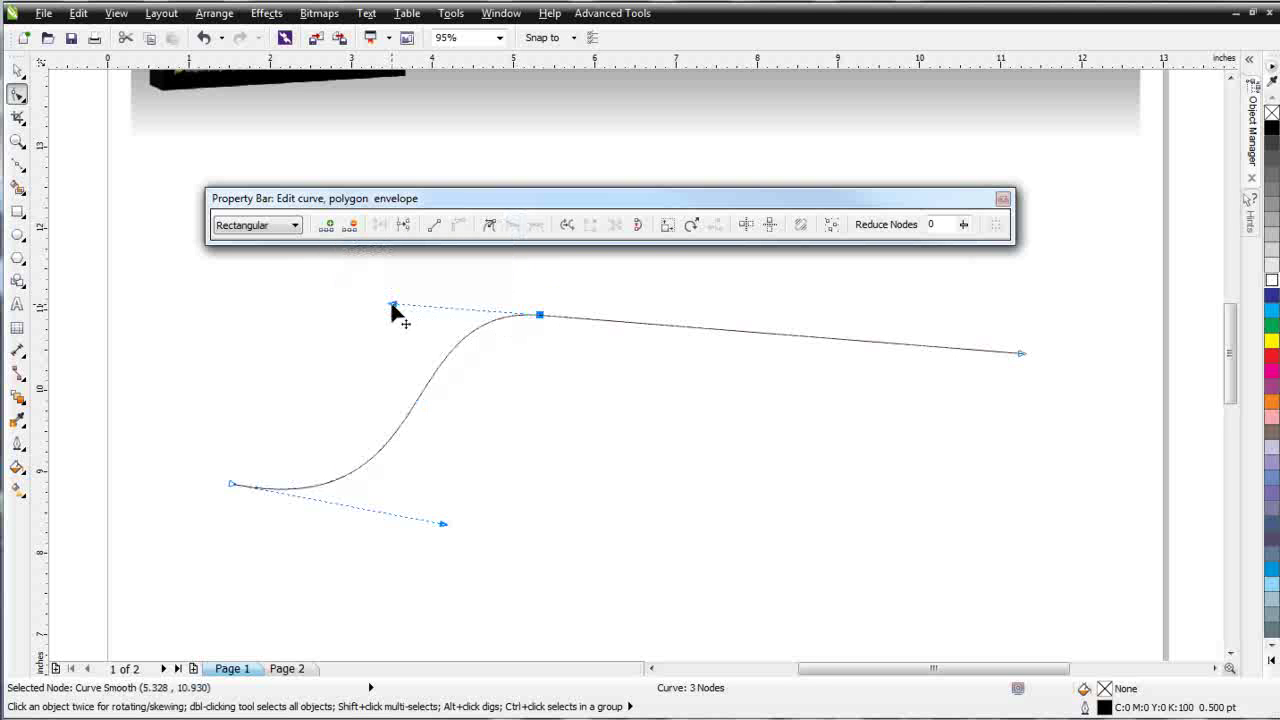
pyautogui.moveTo(392, 306); pyautogui.dragTo(268, 283)
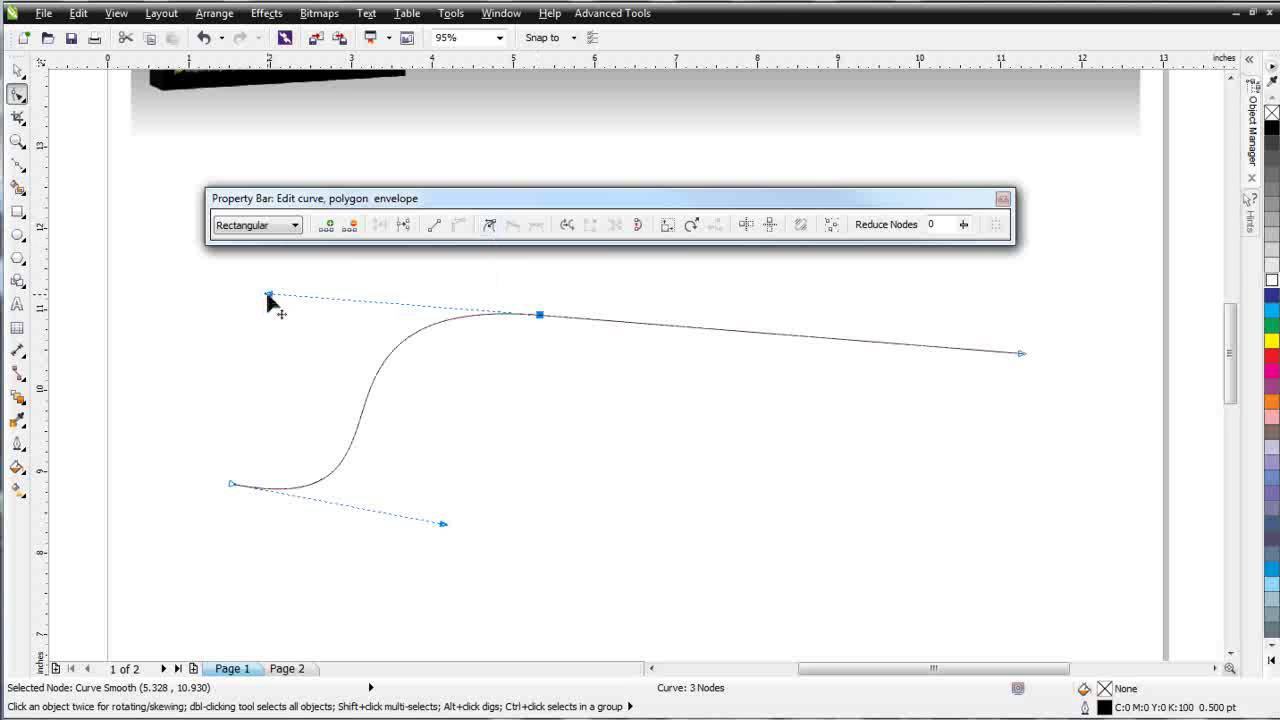
pyautogui.moveTo(266, 293); pyautogui.dragTo(326, 252)
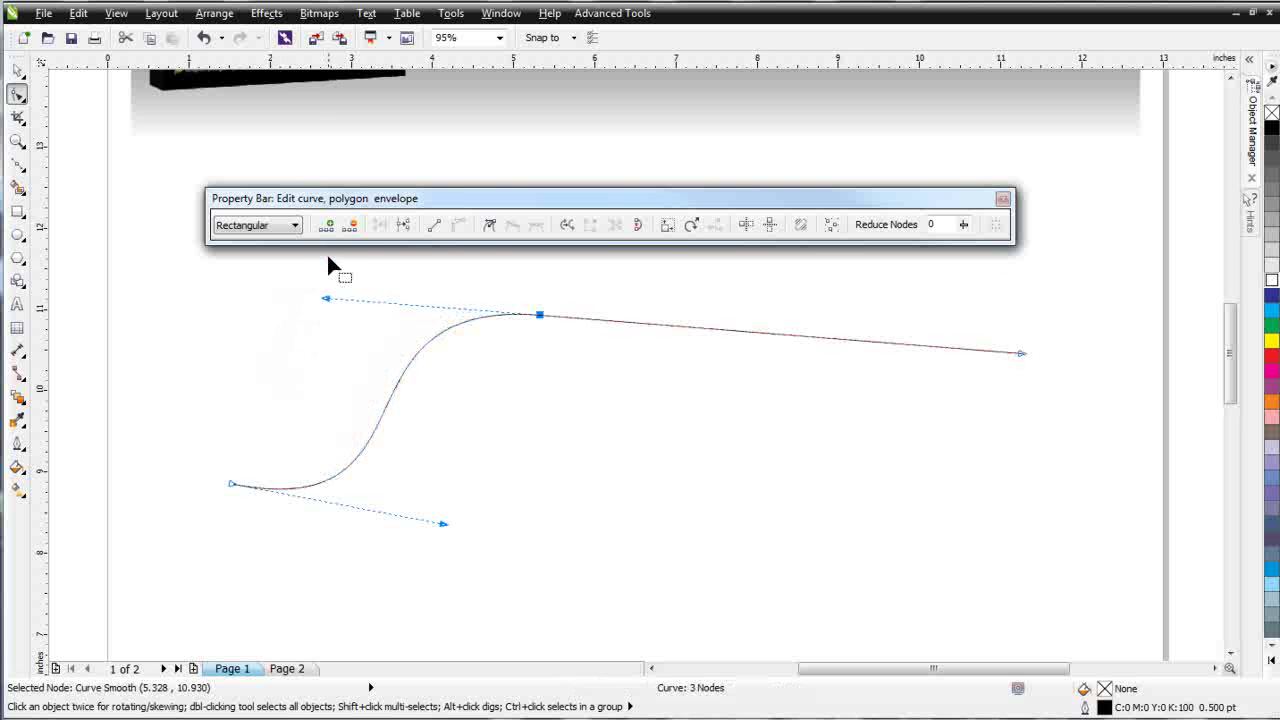
# Turn the peak into a cusp, then convert the right segment to a downward-sagging curve.
pyautogui.click(490, 226)
pyautogui.moveTo(325, 298)
pyautogui.mouseDown()
pyautogui.moveTo(331, 319)
pyautogui.moveTo(515, 421)
pyautogui.moveTo(545, 380)
pyautogui.moveTo(507, 490)
pyautogui.moveTo(417, 323)
pyautogui.moveTo(318, 287)
pyautogui.mouseUp()
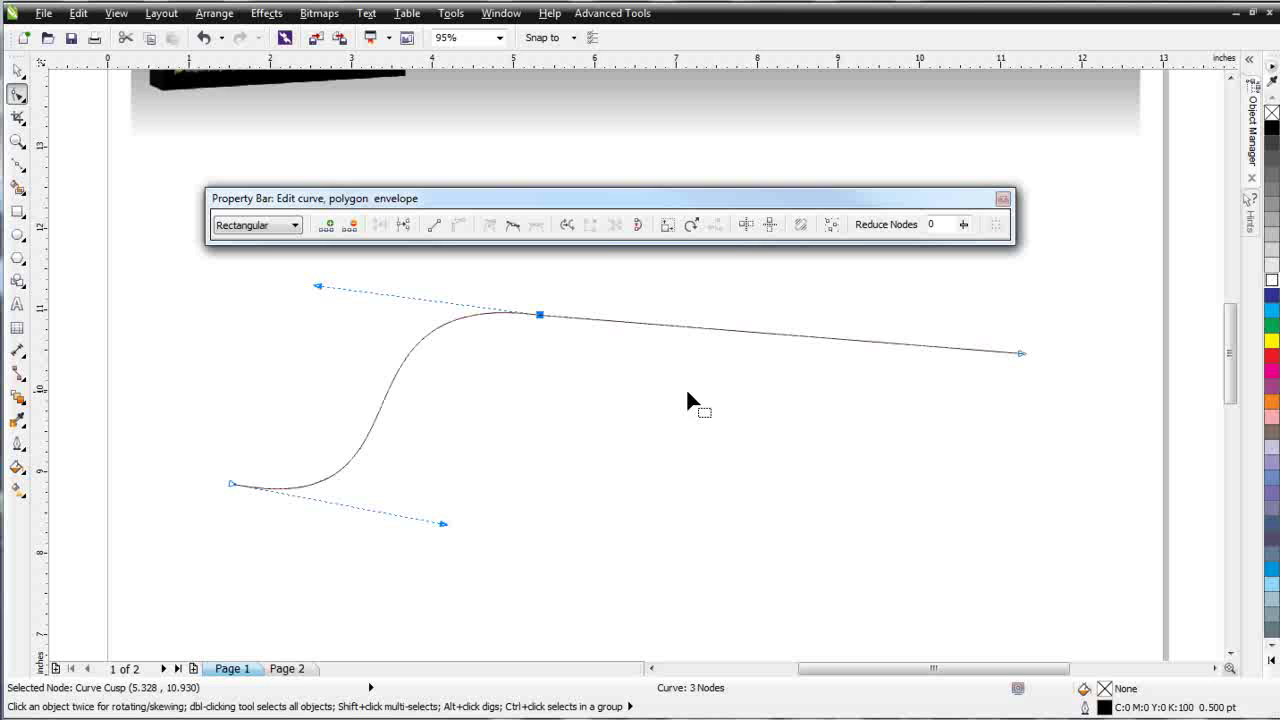
pyautogui.rightClick(717, 327)
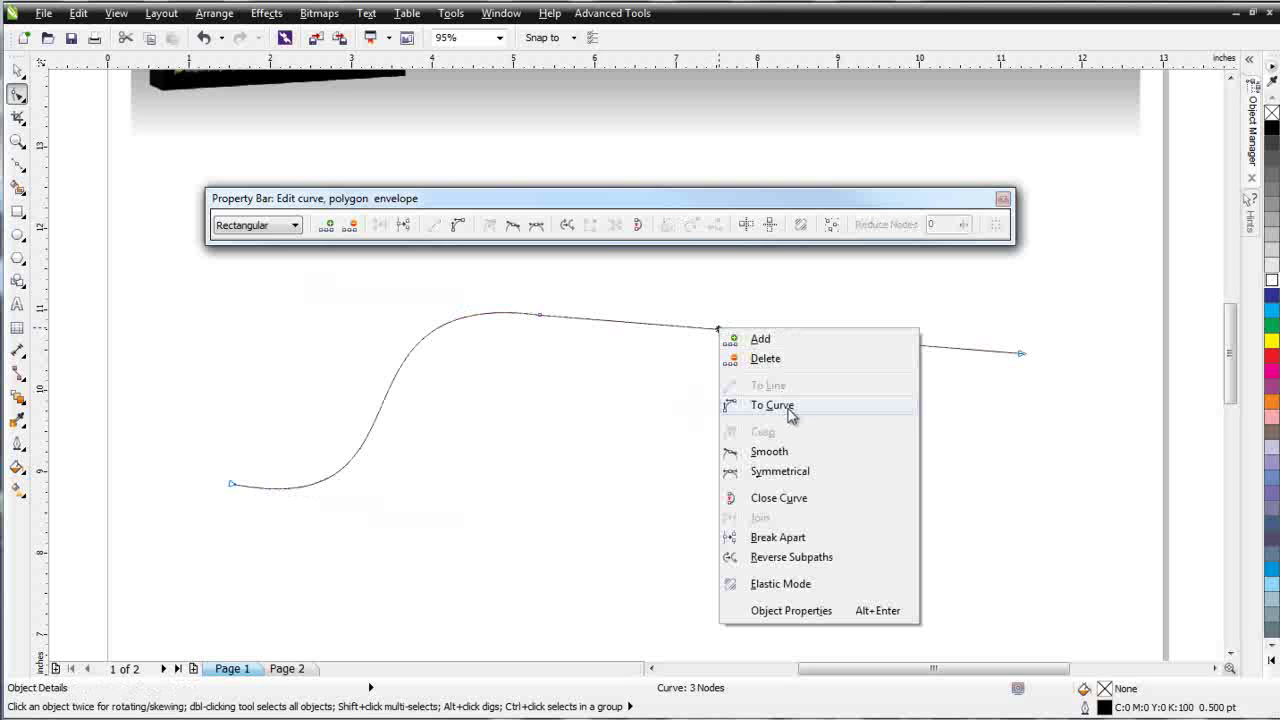
pyautogui.click(785, 405)
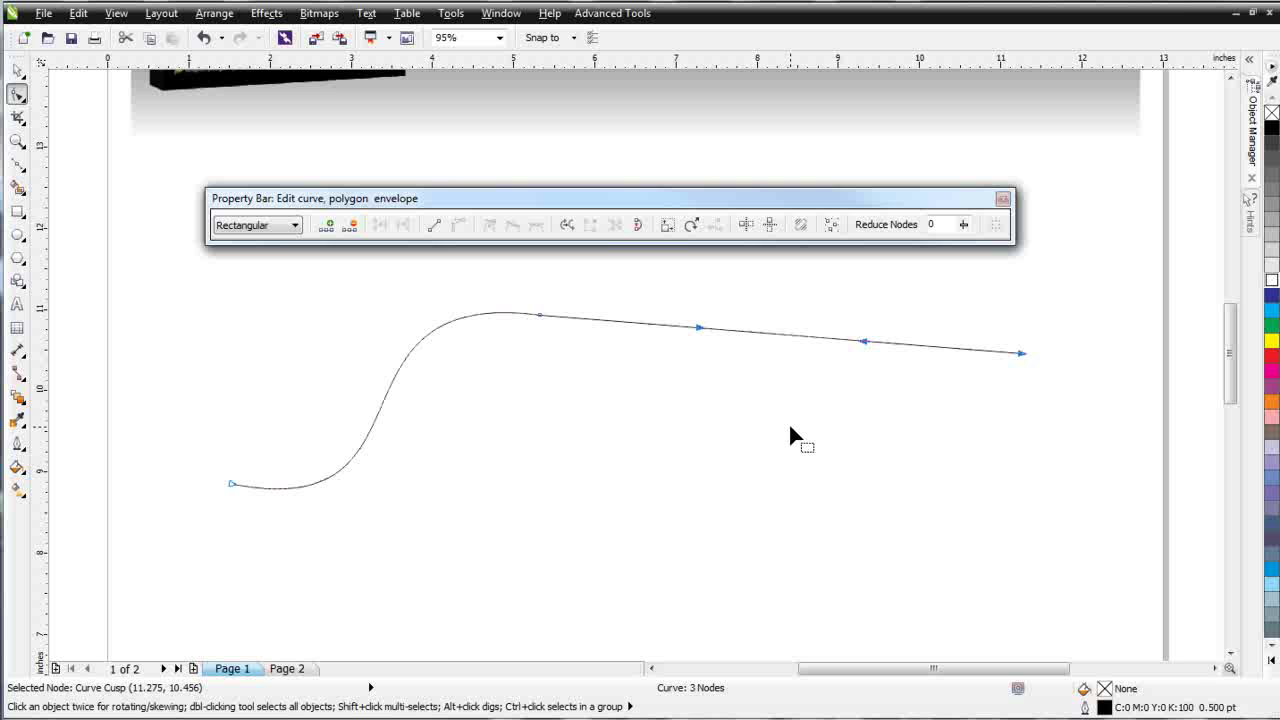
pyautogui.moveTo(703, 327); pyautogui.dragTo(771, 481)
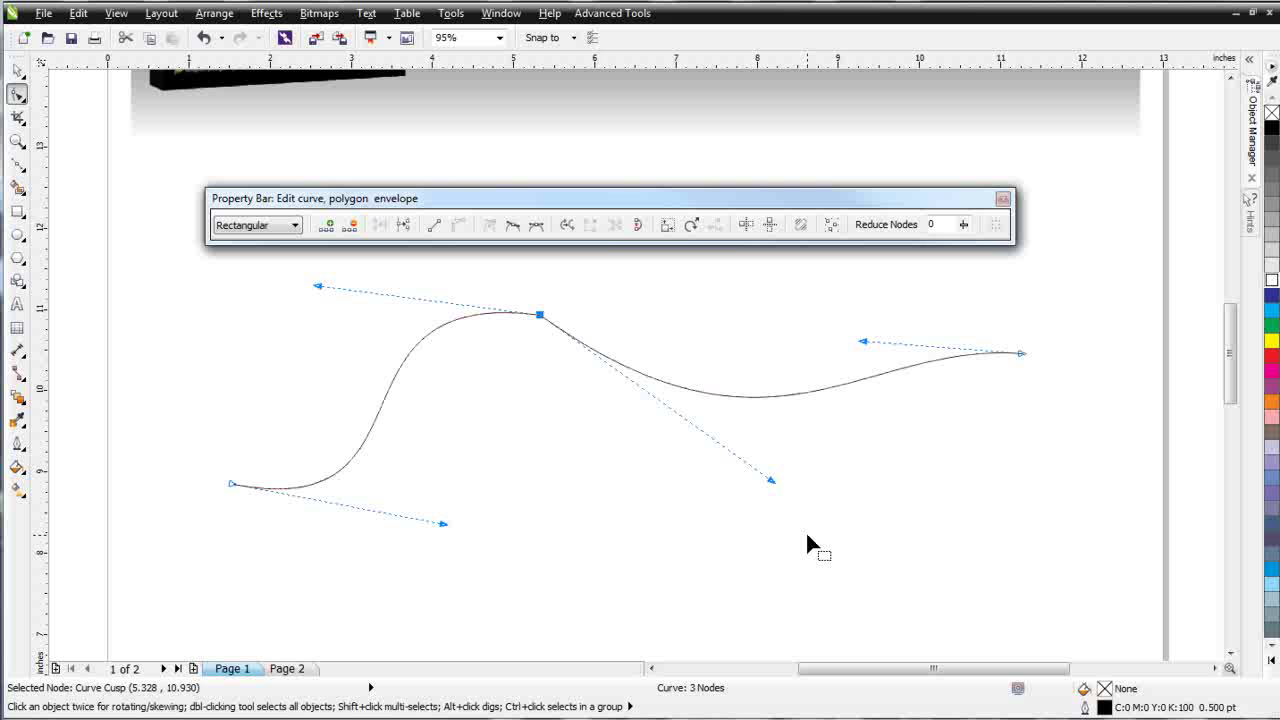
# Smooth the middle node and drag the right handle into a gentle arch toward the end.
pyautogui.click(516, 231)
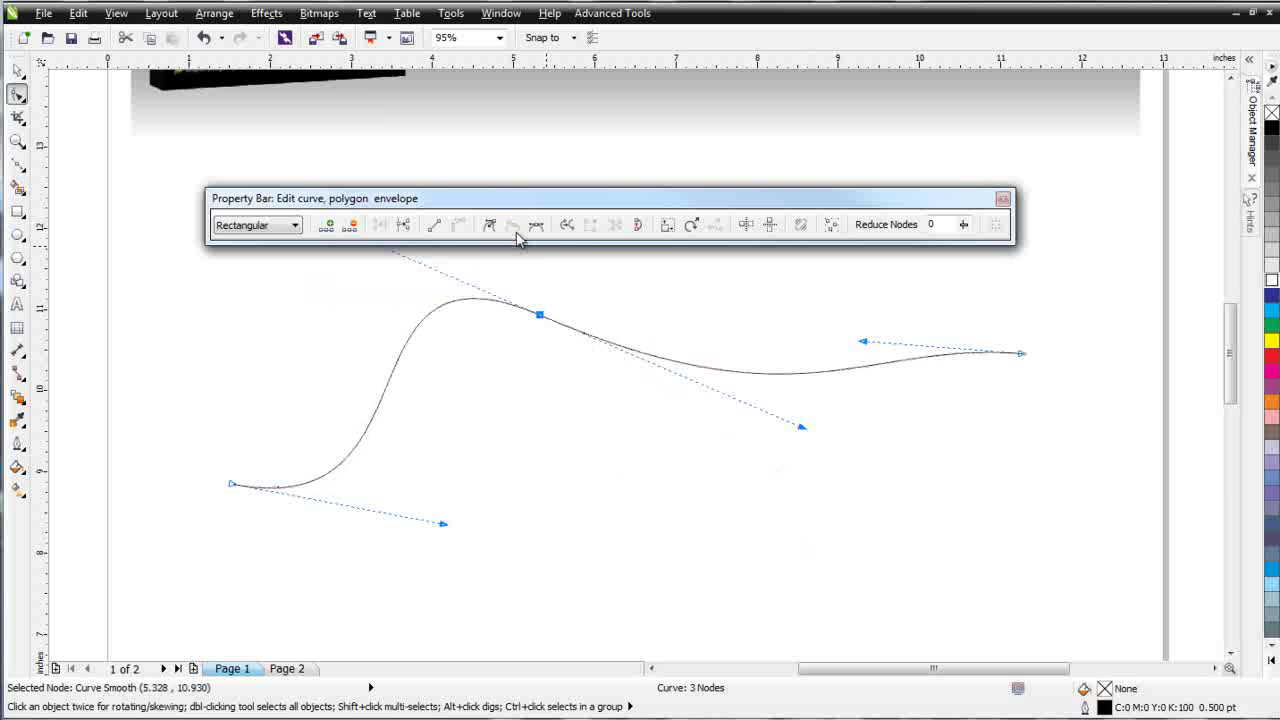
pyautogui.moveTo(543, 206); pyautogui.dragTo(553, 140)
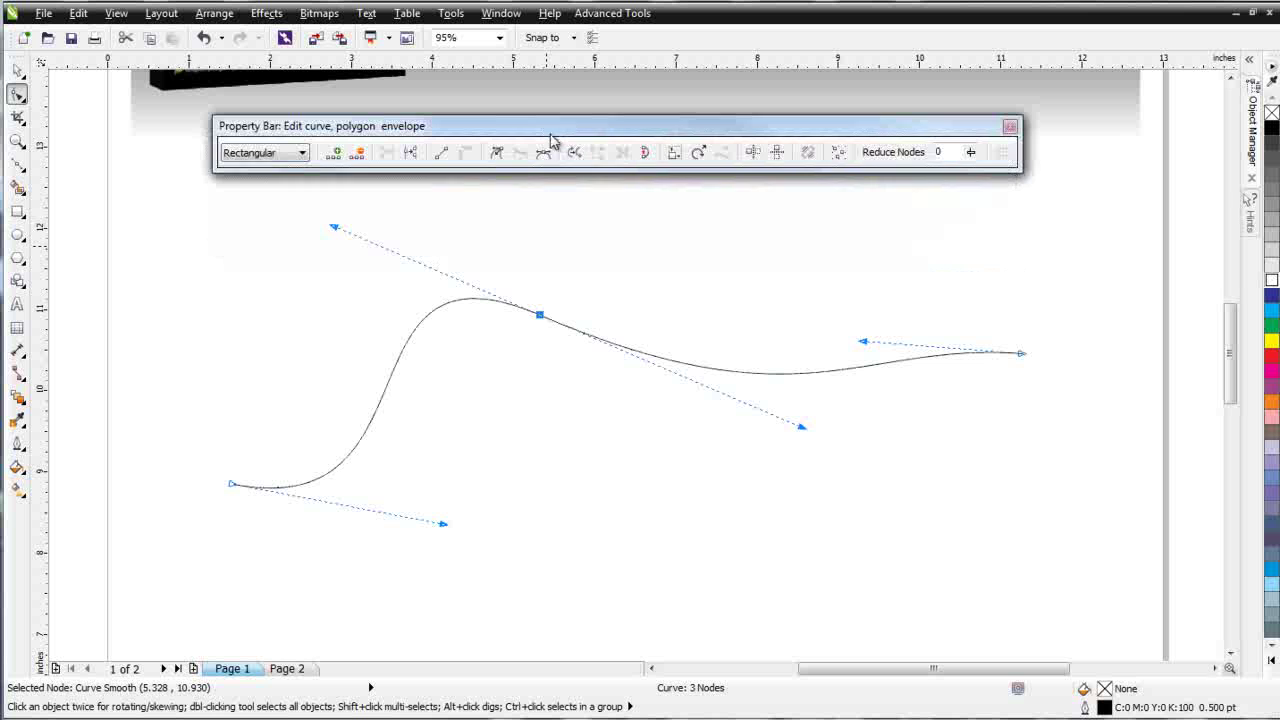
pyautogui.moveTo(802, 430); pyautogui.dragTo(680, 273)
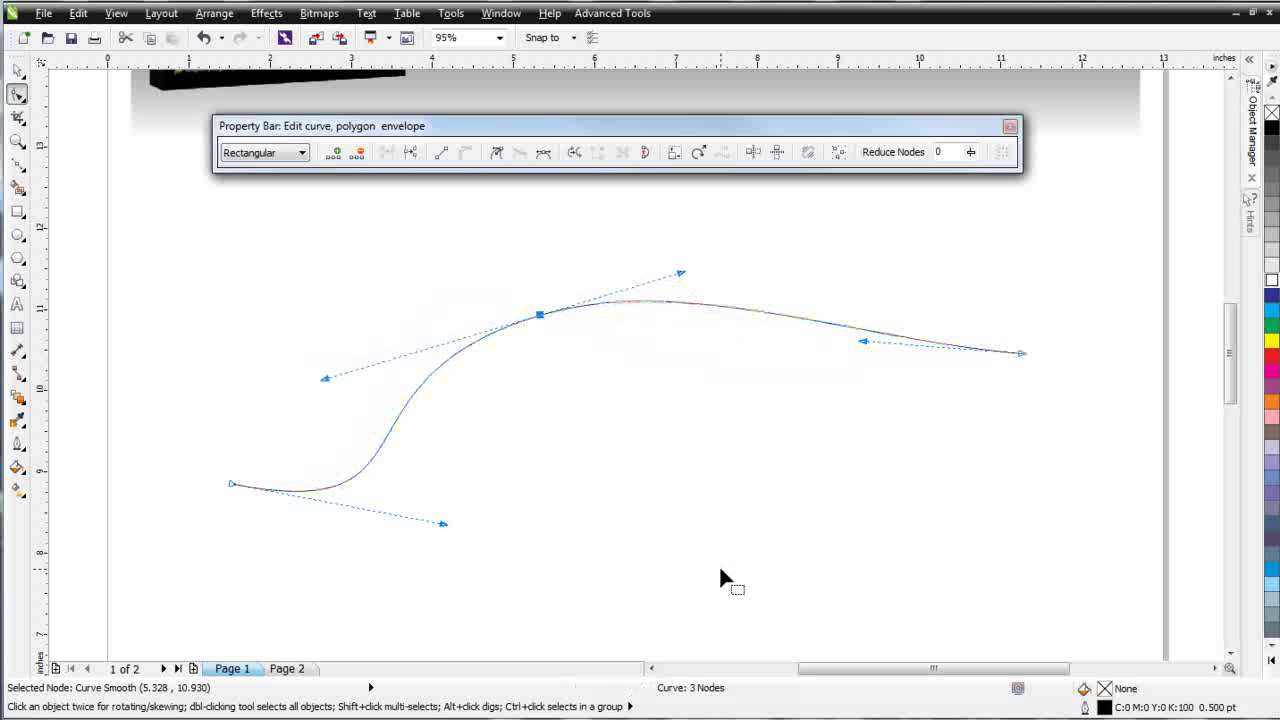
# Set the middle node to Symmetrical and adjust handles and curve for an even crest.
pyautogui.click(544, 156)
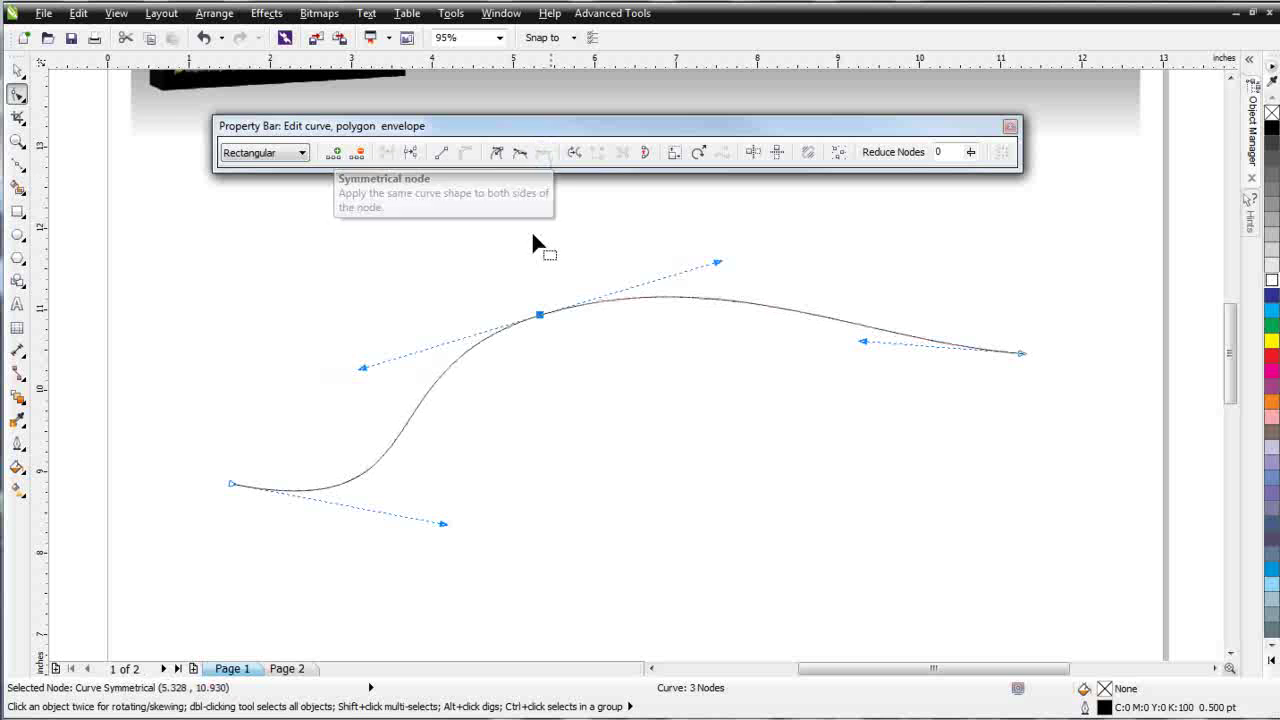
pyautogui.moveTo(719, 264); pyautogui.dragTo(650, 285)
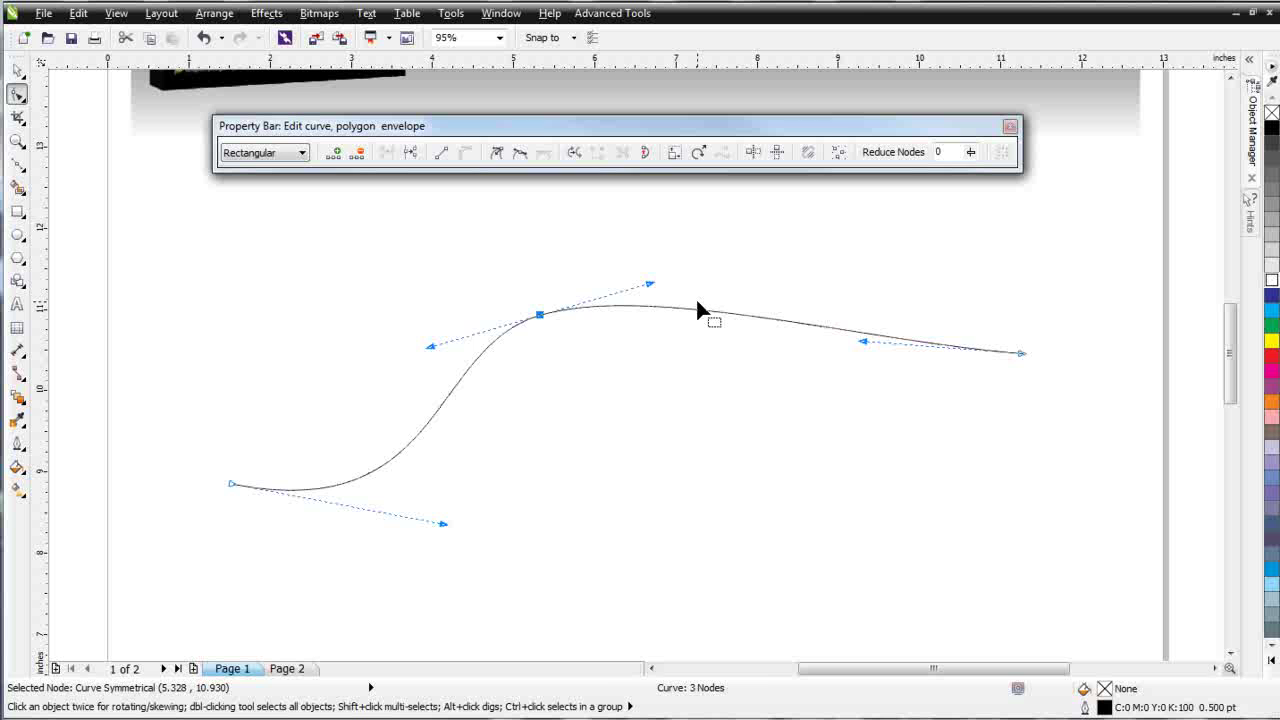
pyautogui.moveTo(701, 311)
pyautogui.mouseDown()
pyautogui.moveTo(680, 406)
pyautogui.moveTo(702, 295)
pyautogui.mouseUp()
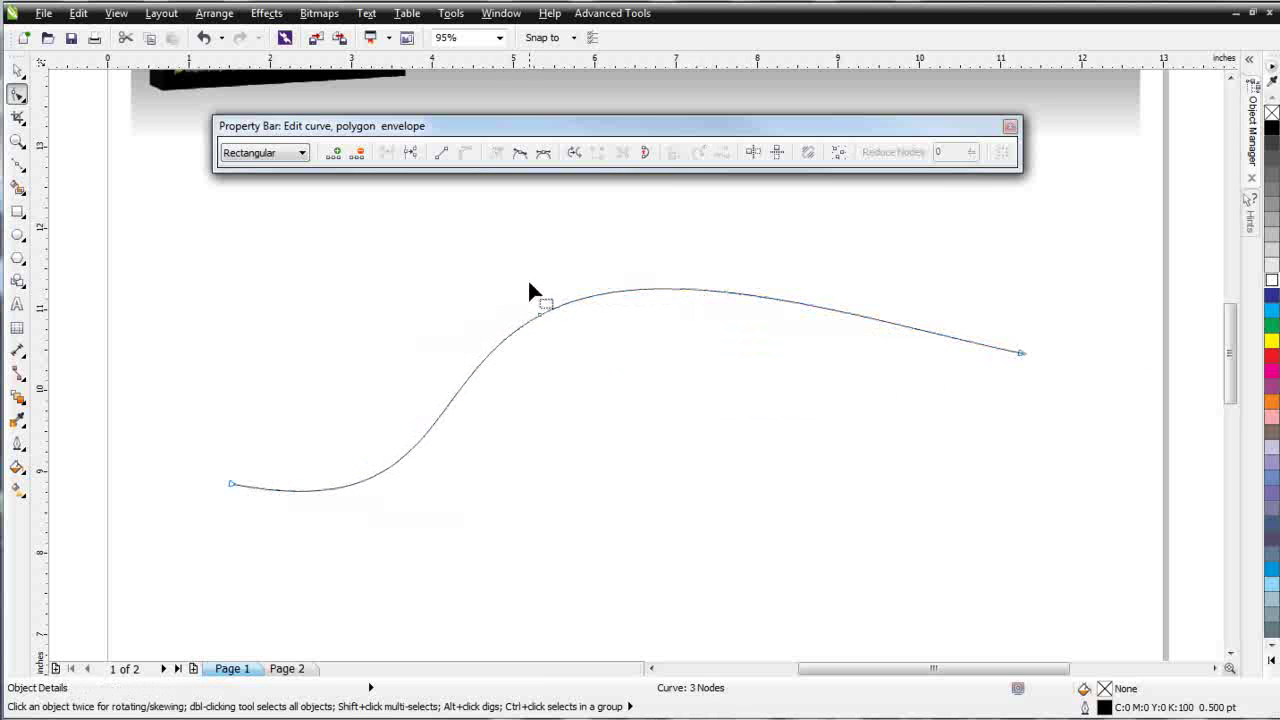
# Make the middle node a cusp and pull one handle down to form a sharp peak.
pyautogui.click(540, 316)
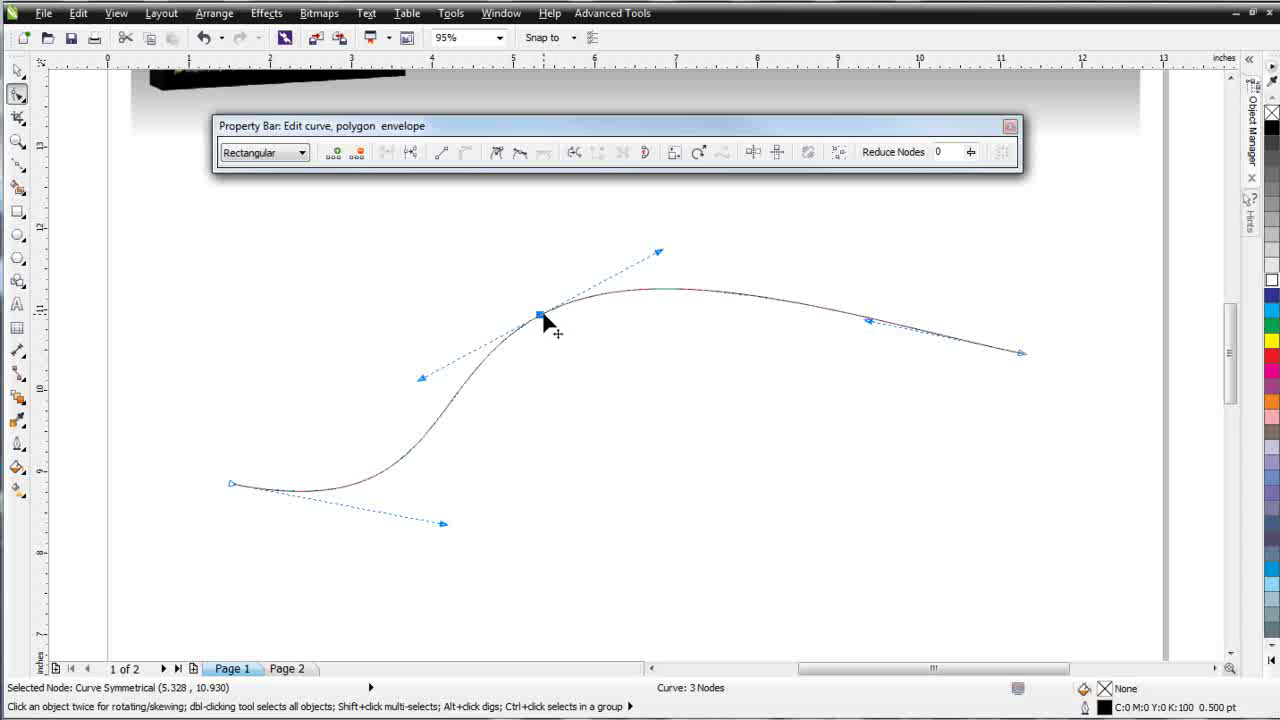
pyautogui.click(499, 156)
pyautogui.moveTo(659, 253); pyautogui.dragTo(559, 432)
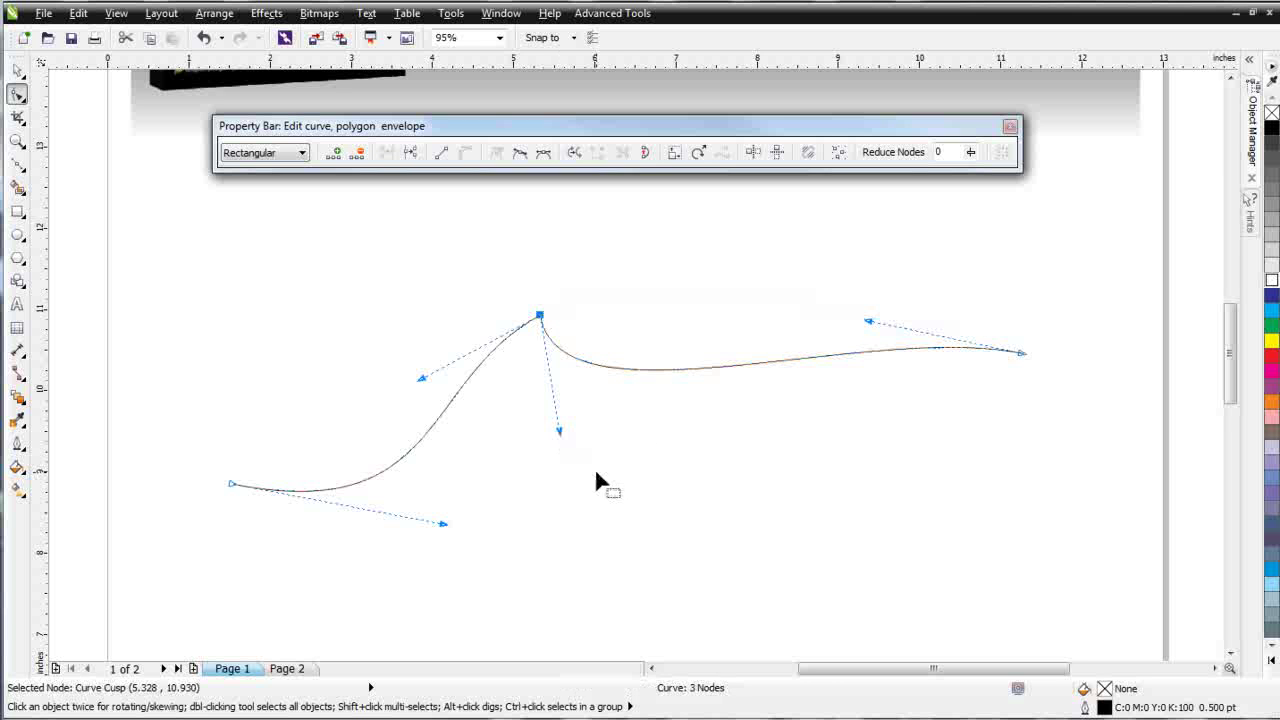
# Straighten the segment right of the peak and nudge it down and left.
pyautogui.rightClick(619, 371)
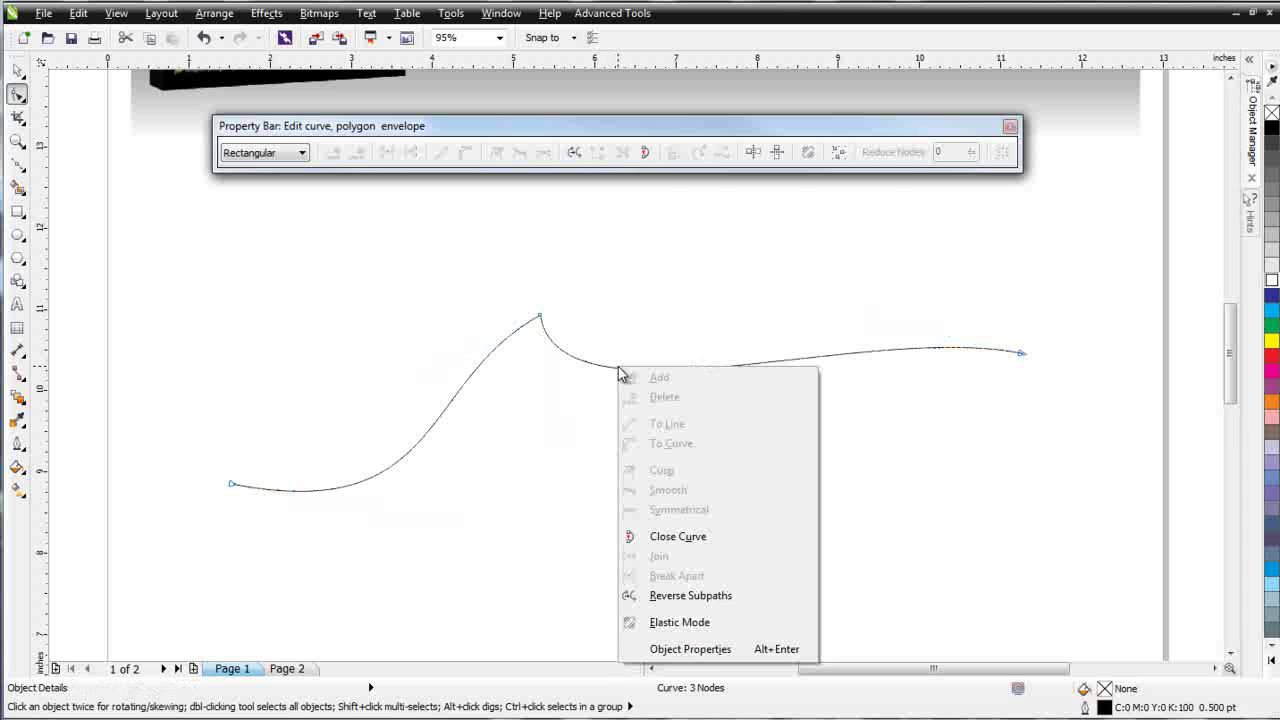
pyautogui.click(587, 369)
pyautogui.rightClick(585, 361)
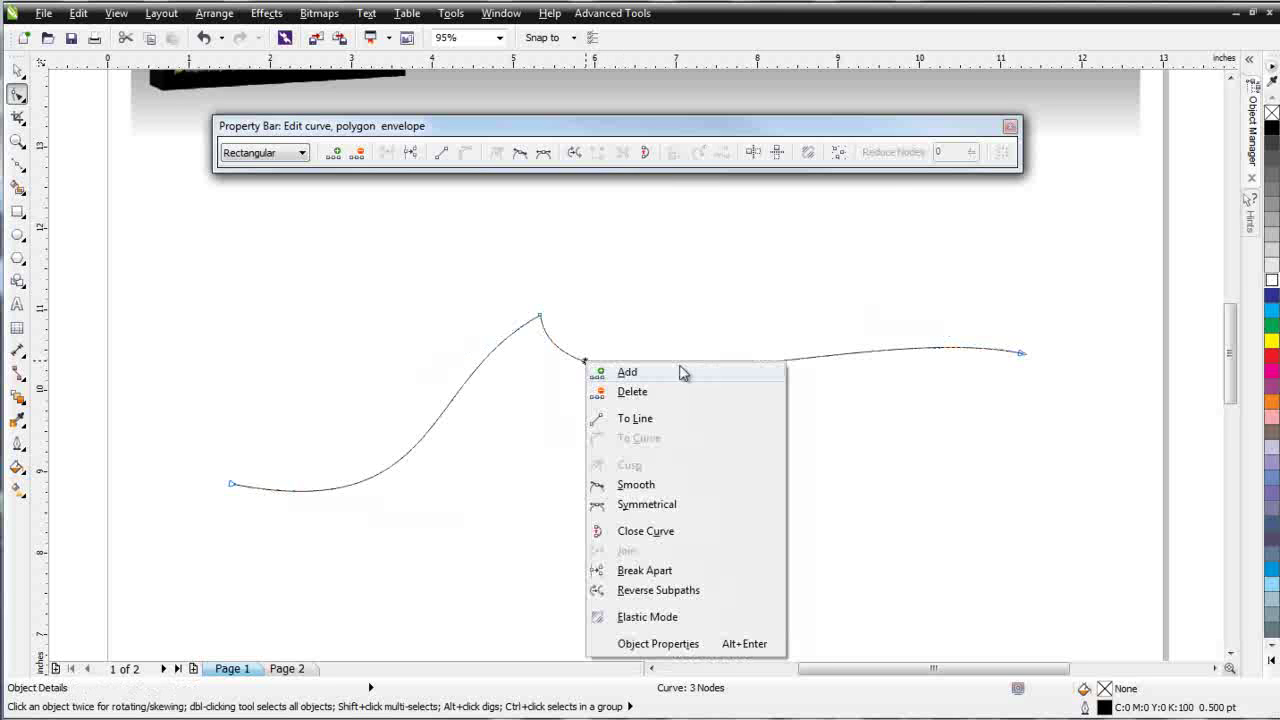
pyautogui.click(680, 419)
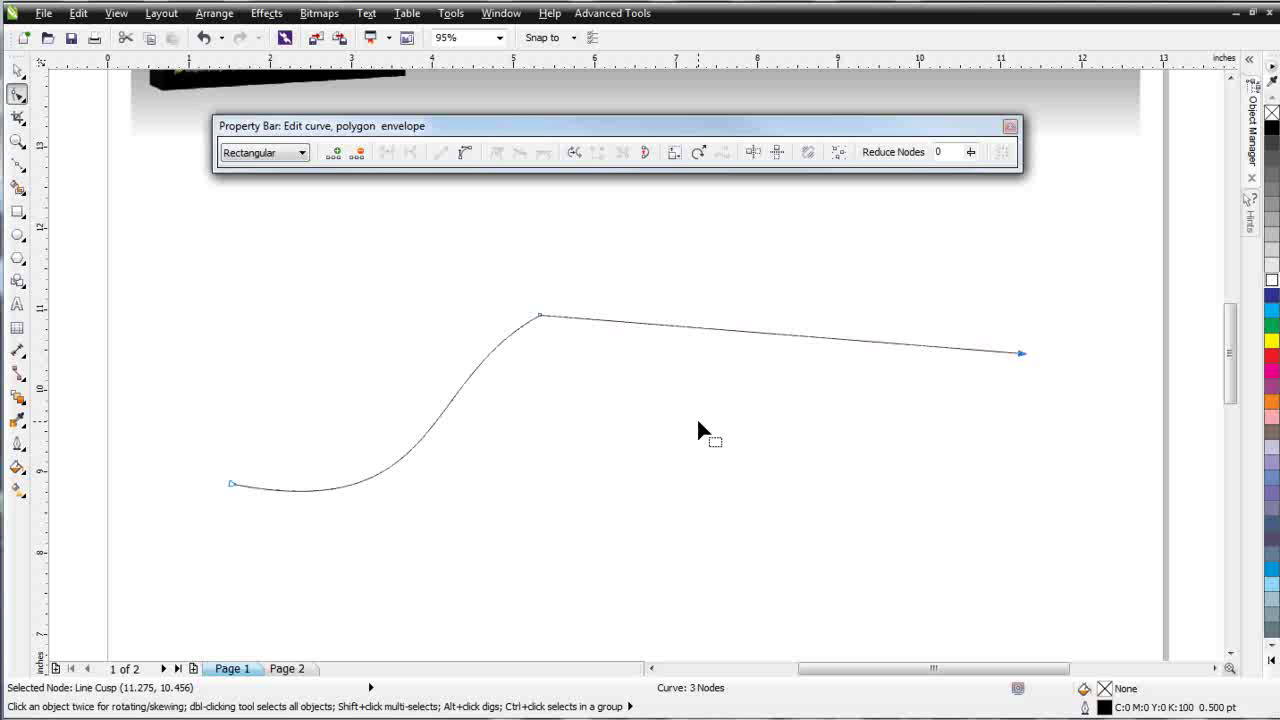
pyautogui.moveTo(702, 329)
pyautogui.mouseDown()
pyautogui.moveTo(737, 317)
pyautogui.moveTo(649, 371)
pyautogui.moveTo(690, 351)
pyautogui.mouseUp()
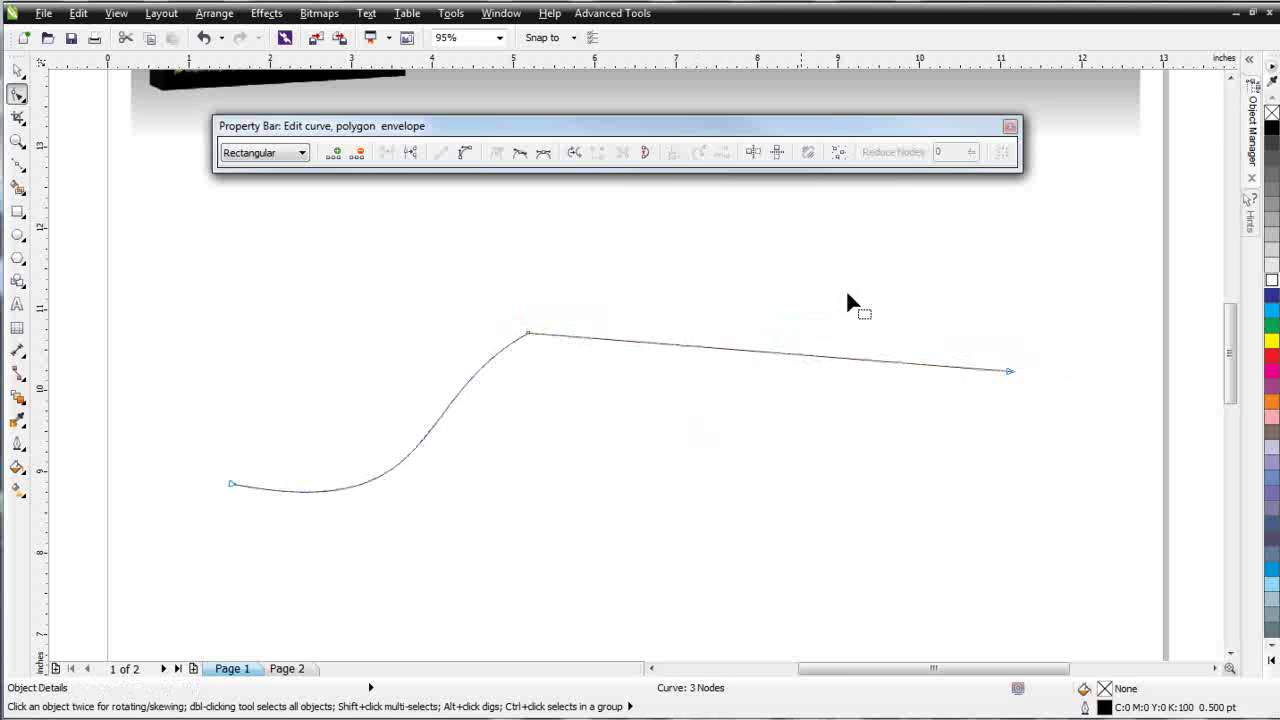
# Convert that segment back to a curve and shape it into a soft wave ending lower and inward.
pyautogui.rightClick(696, 348)
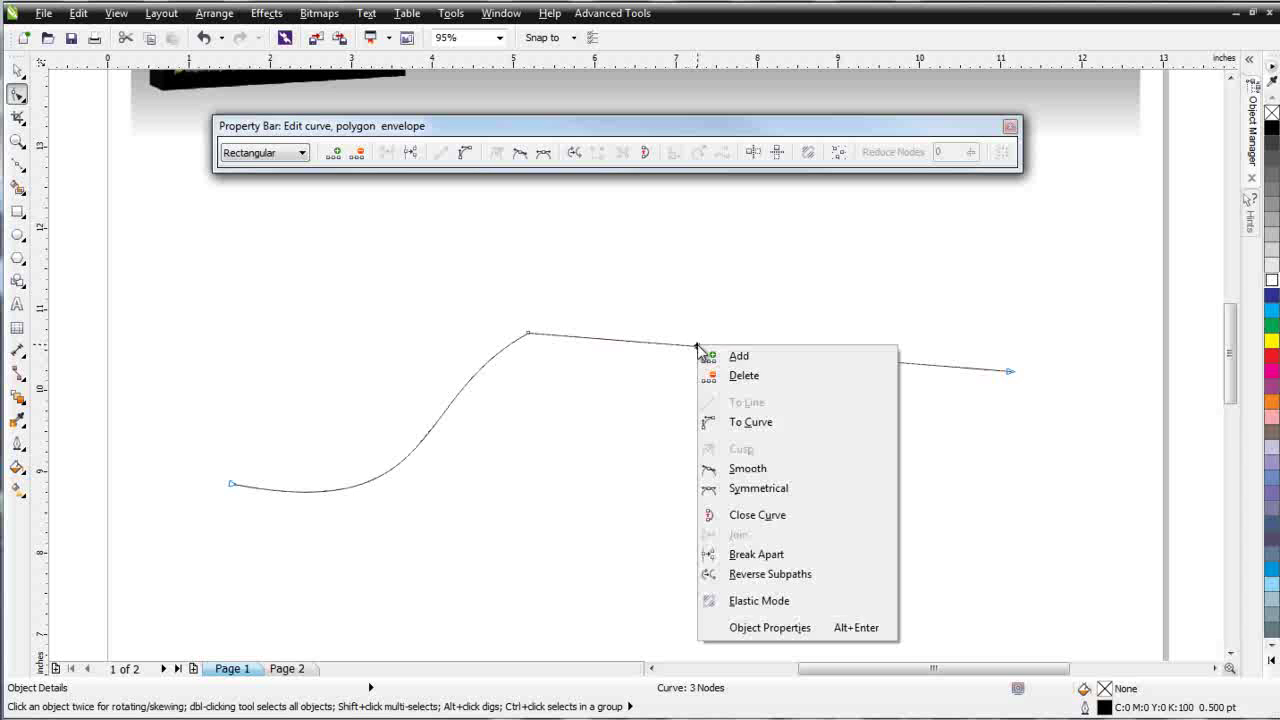
pyautogui.click(764, 420)
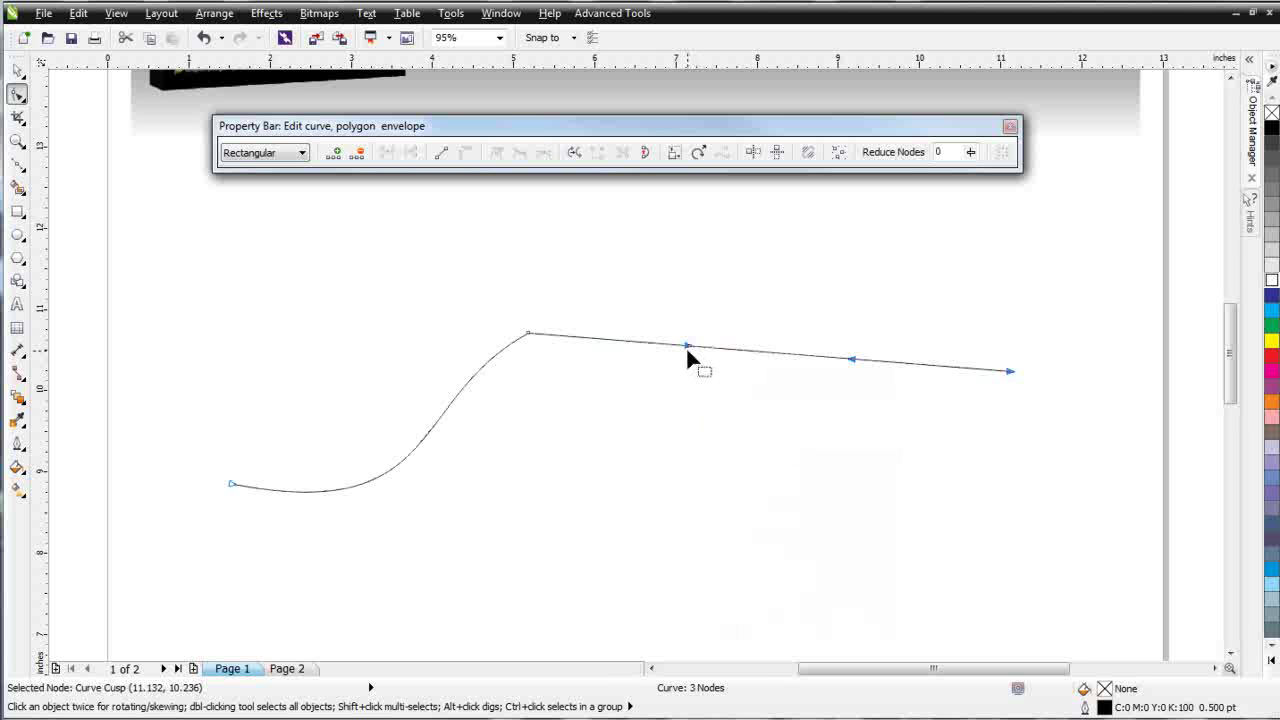
pyautogui.moveTo(687, 357); pyautogui.dragTo(665, 430)
pyautogui.moveTo(852, 361); pyautogui.dragTo(812, 304)
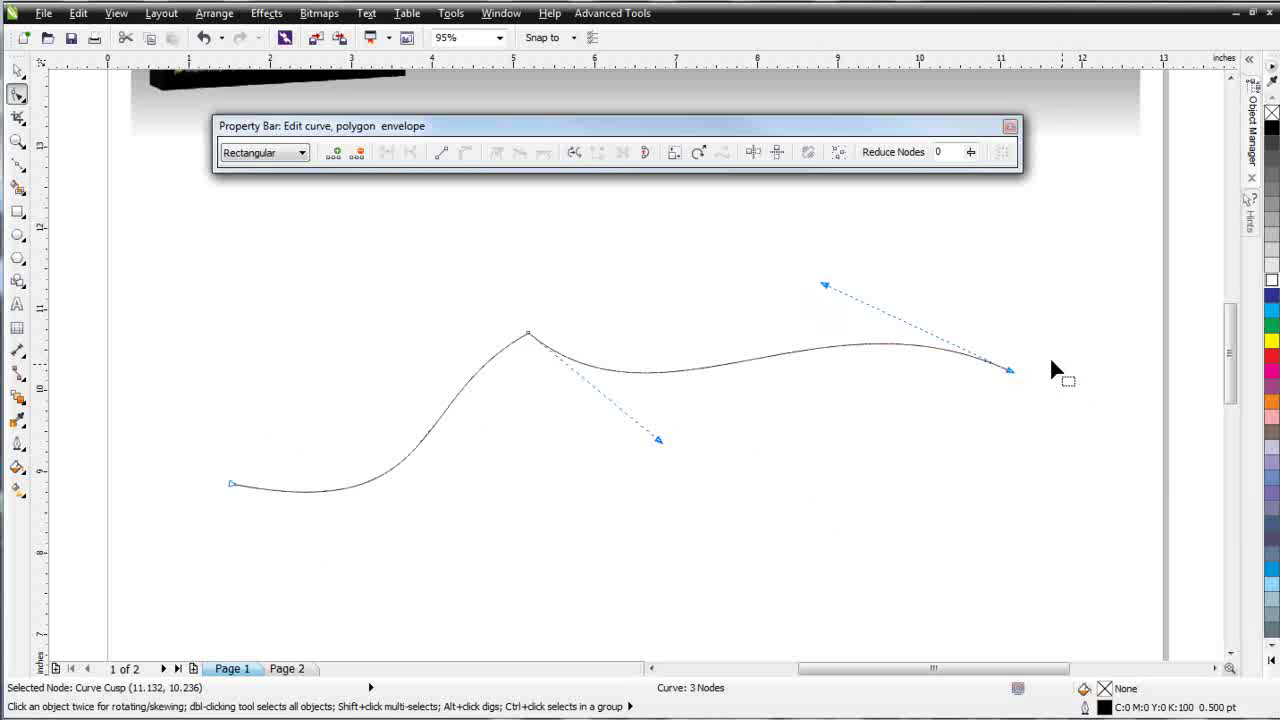
pyautogui.moveTo(1008, 370); pyautogui.dragTo(864, 444)
pyautogui.moveTo(678, 360); pyautogui.dragTo(712, 307)
# Give the curve red fill and outline, then add two Bezier nodes and close it at the start.
pyautogui.click(1272, 356)
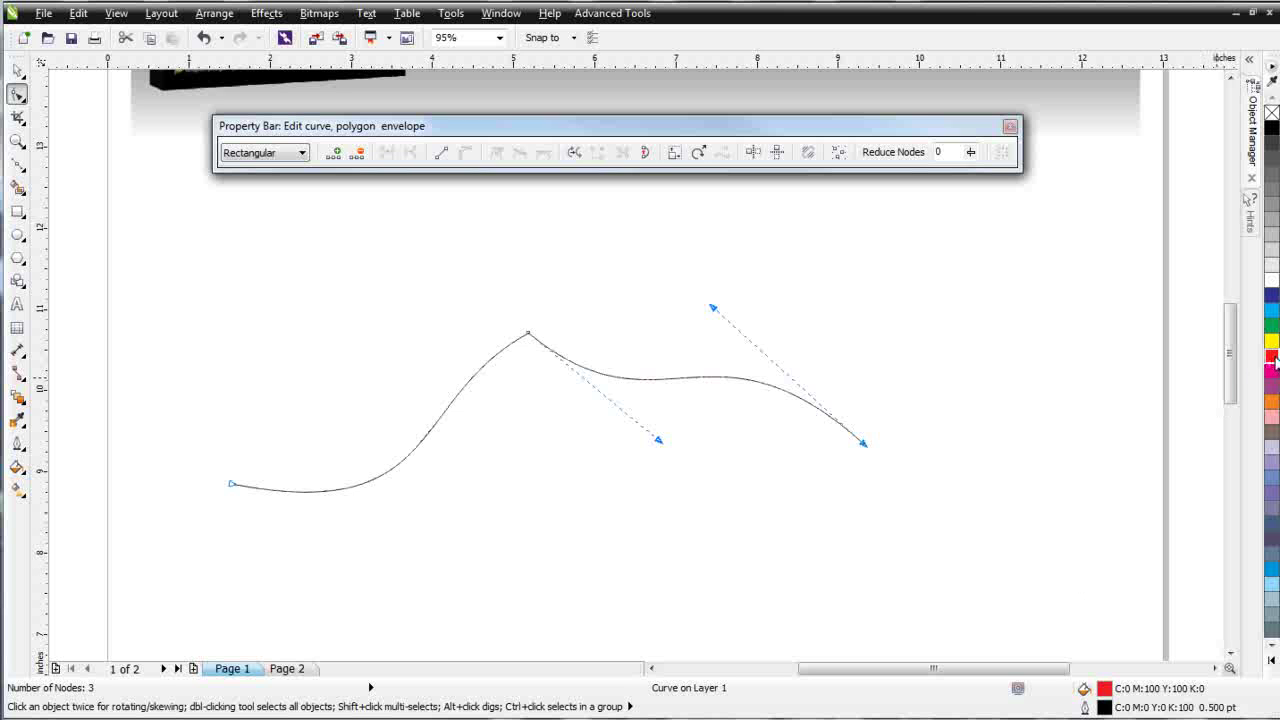
pyautogui.rightClick(1272, 356)
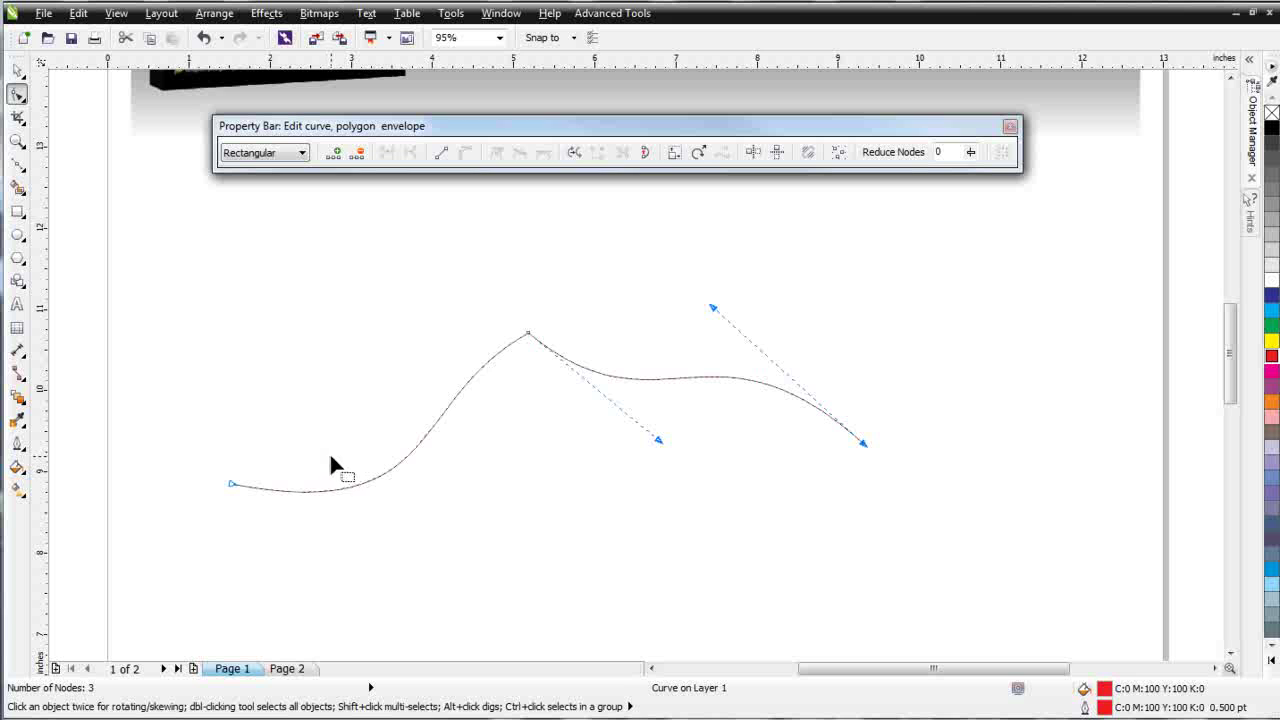
pyautogui.click(17, 163)
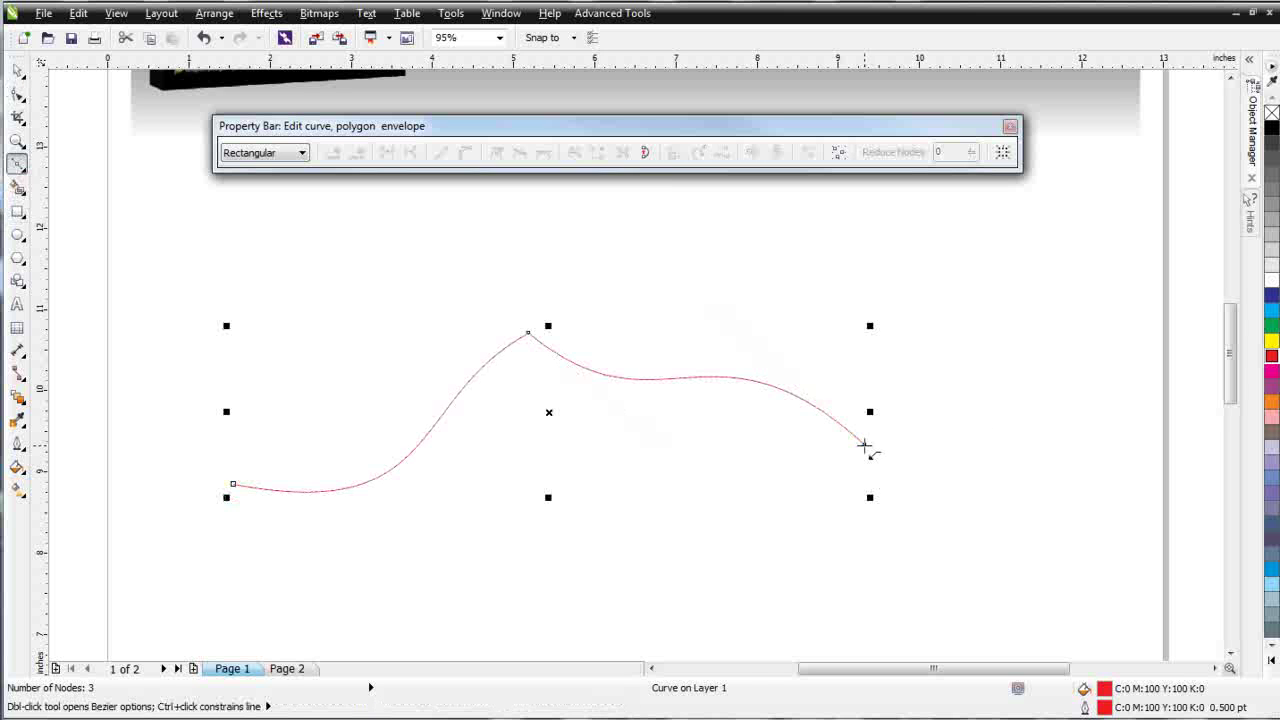
pyautogui.click(864, 445)
pyautogui.moveTo(837, 583); pyautogui.dragTo(805, 608)
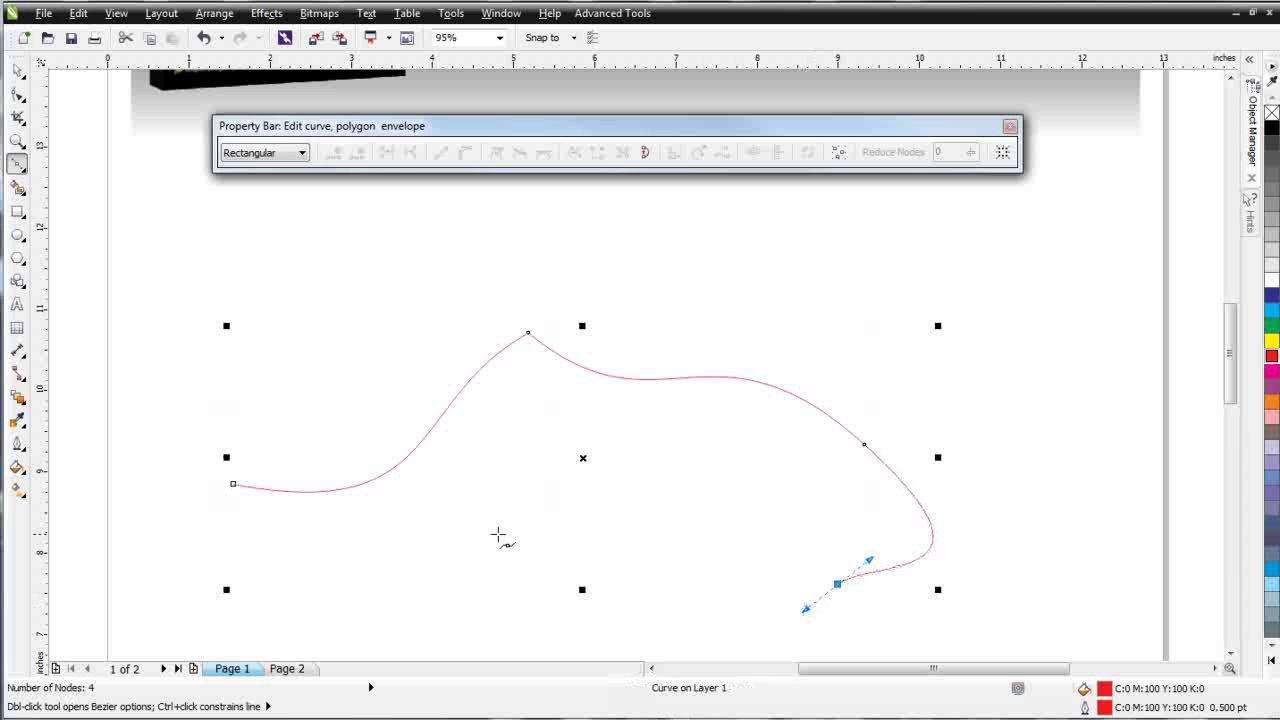
pyautogui.moveTo(471, 563); pyautogui.dragTo(383, 598)
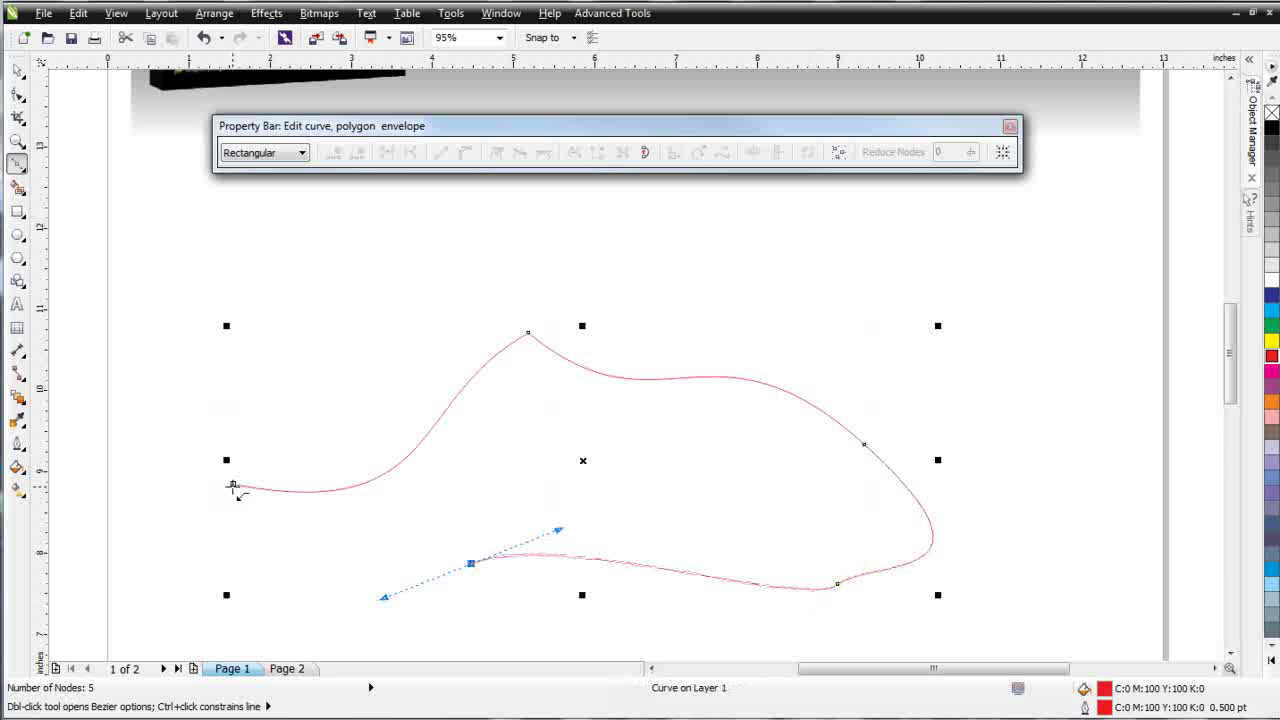
pyautogui.moveTo(232, 485); pyautogui.dragTo(126, 519)
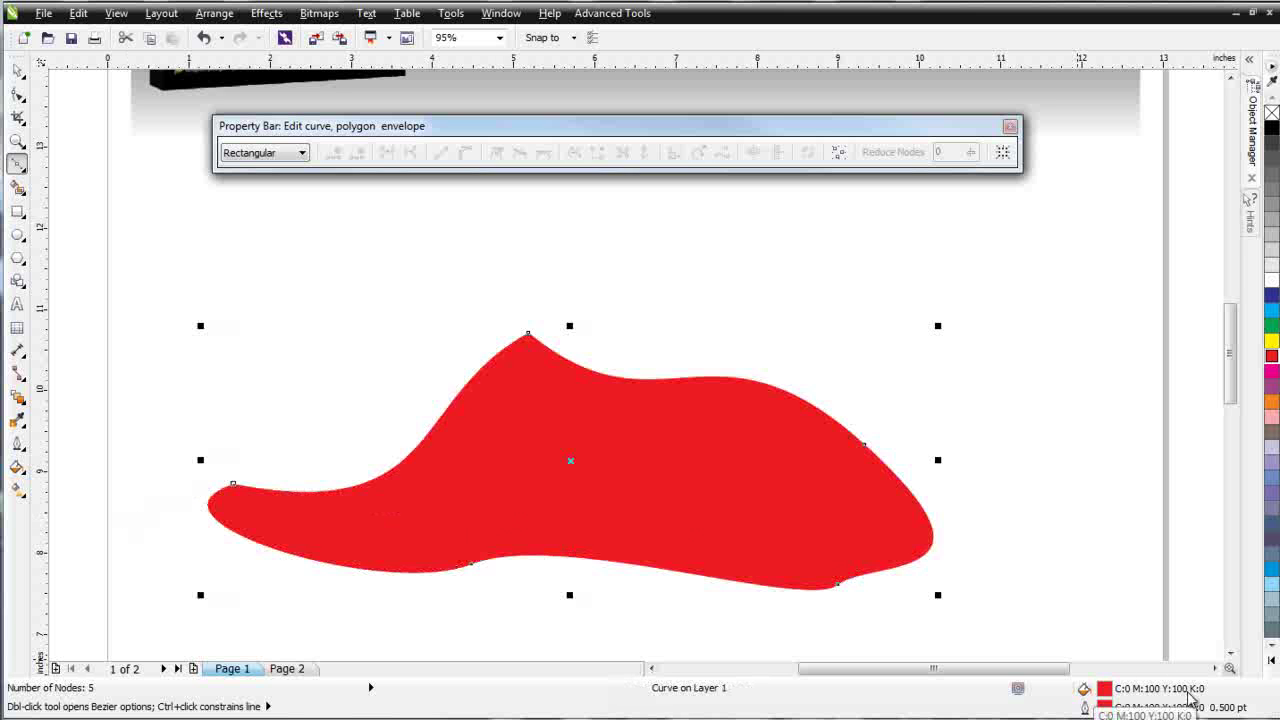
# Break the red shape apart at its leftmost node.
pyautogui.click(17, 93)
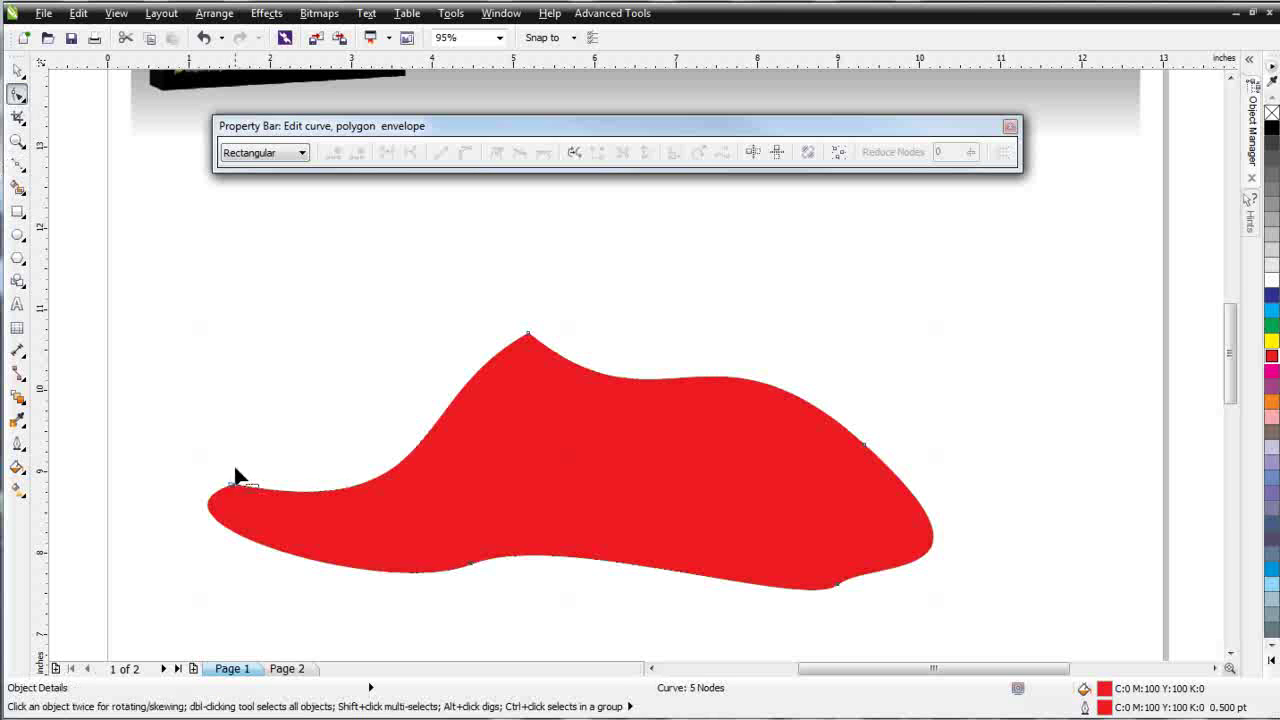
pyautogui.click(233, 486)
pyautogui.rightClick(233, 486)
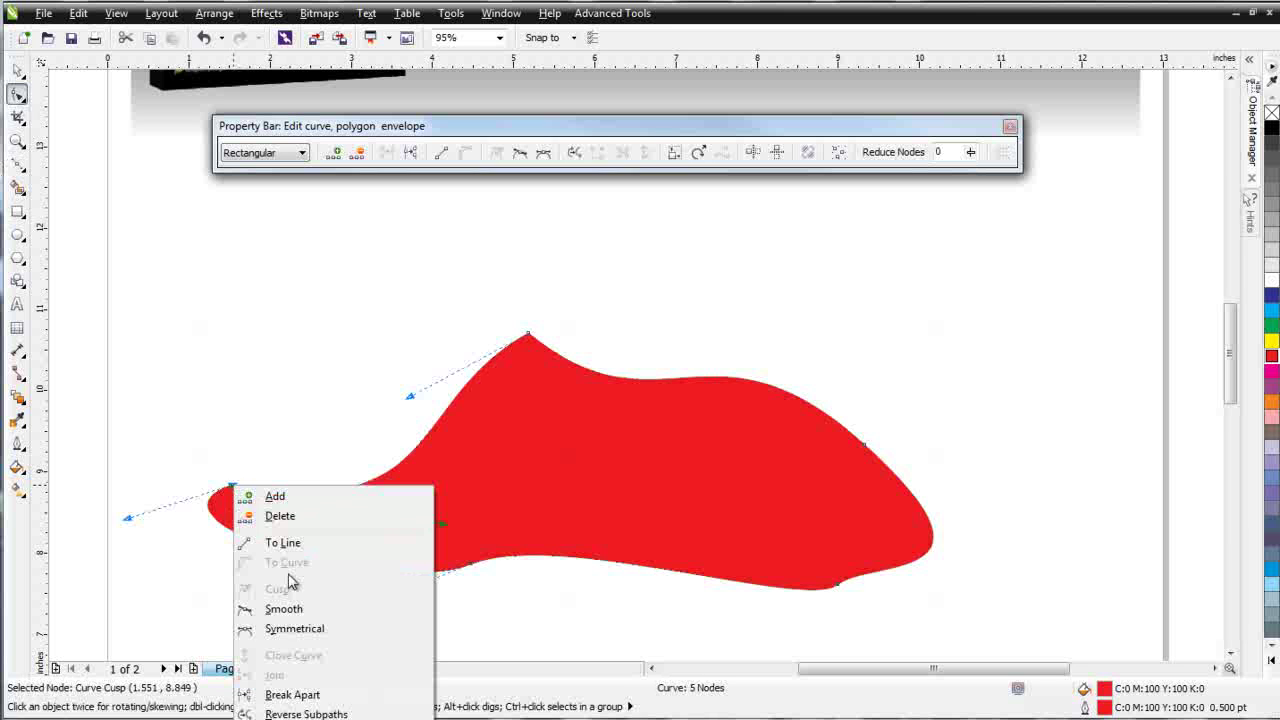
pyautogui.click(305, 694)
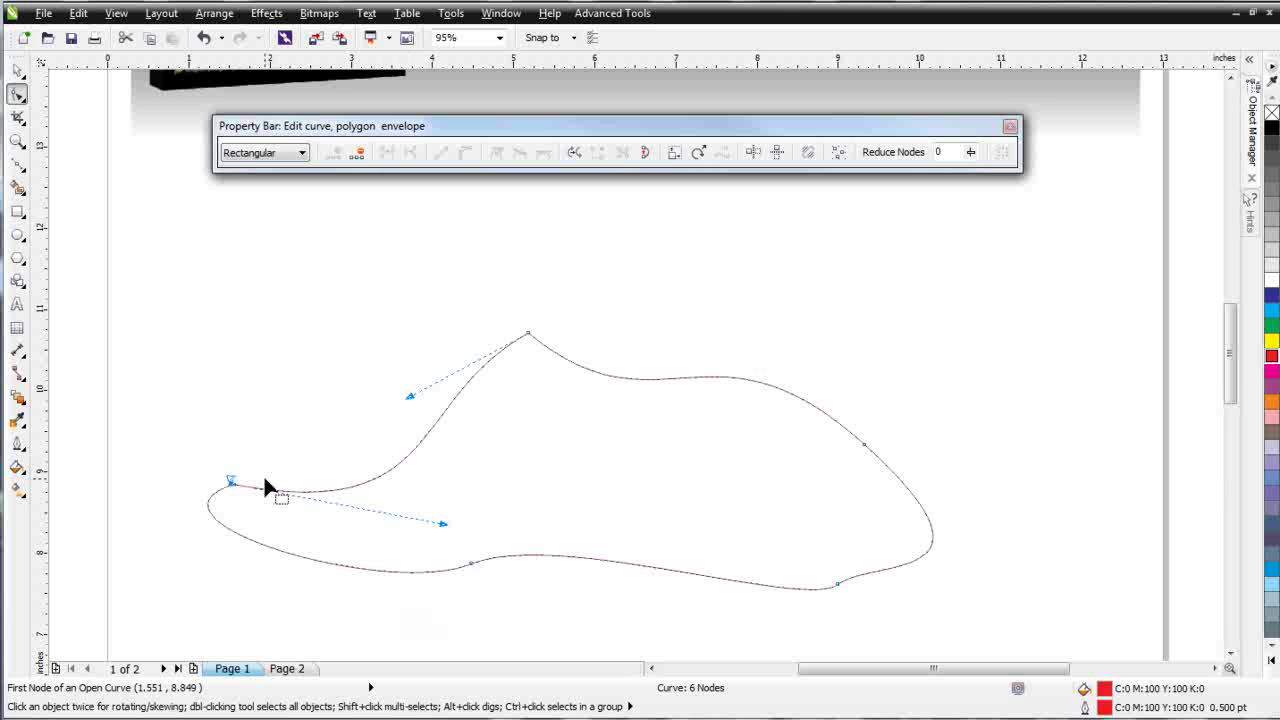
# Zoom in and drag the loose start node onto the other endpoint to rejoin the shape.
pyautogui.scroll(2, 257, 496)
pyautogui.scroll(2, 646, 363)
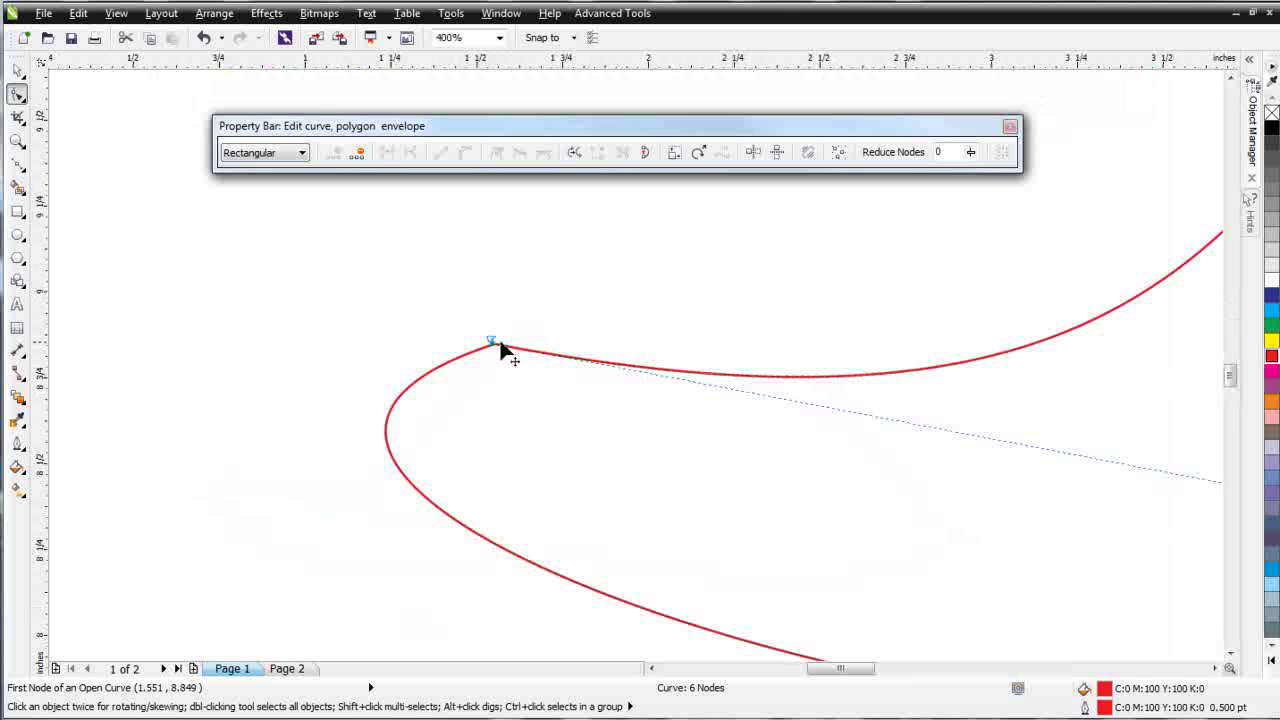
pyautogui.moveTo(494, 343); pyautogui.dragTo(537, 335)
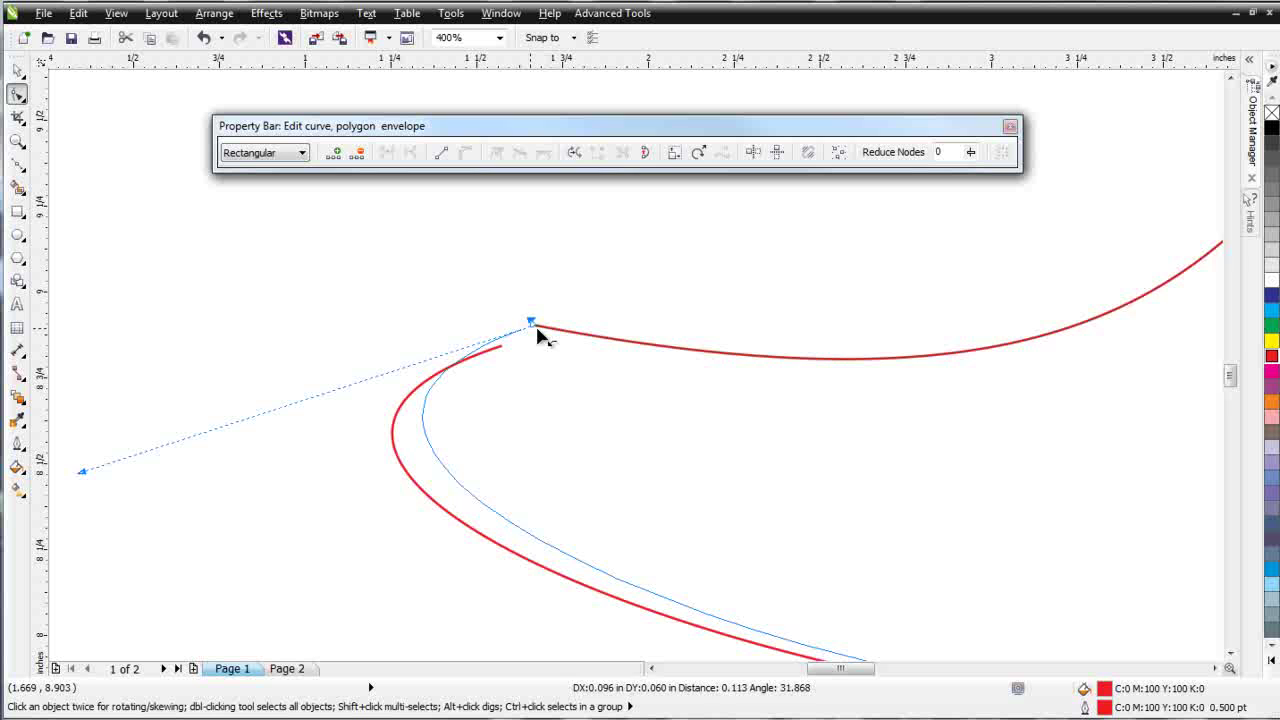
pyautogui.moveTo(537, 335); pyautogui.dragTo(535, 334)
# Zoom out to 100% so the entire red five-node shape is visible.
pyautogui.scroll(-2, 1074, 493)
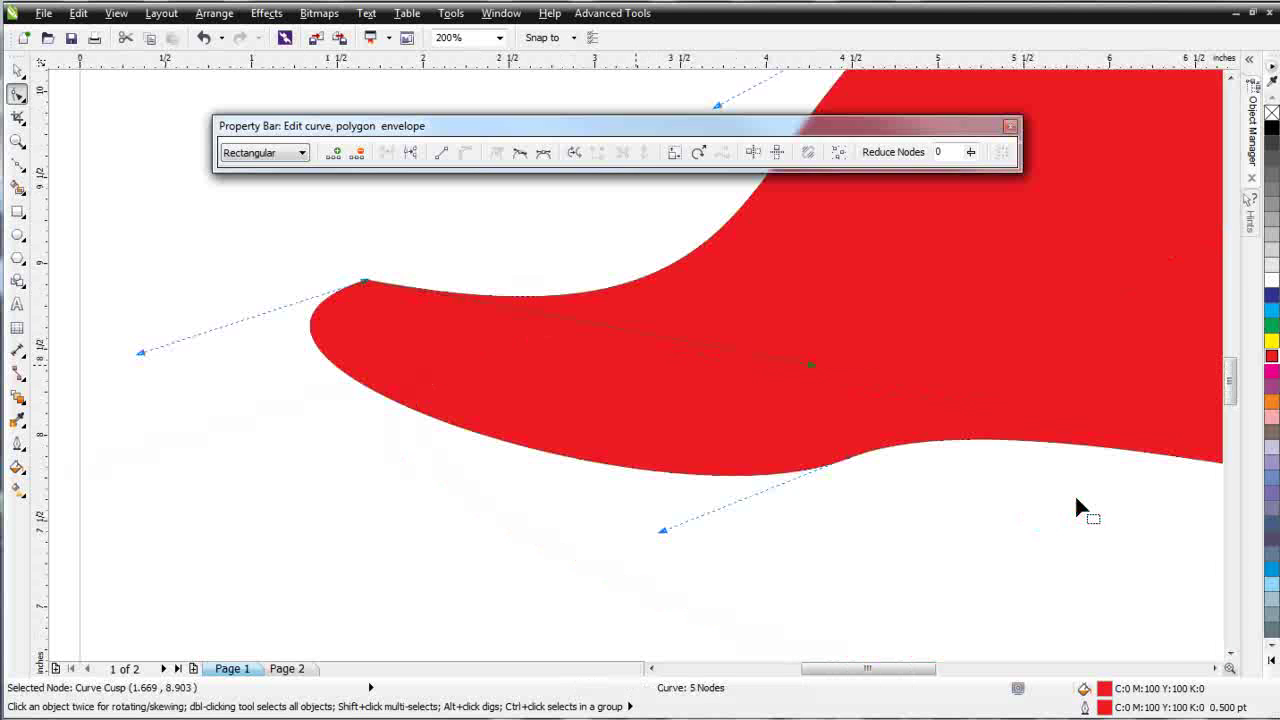
pyautogui.scroll(-2, 808, 323)
pyautogui.scroll(-2, 635, 390)
pyautogui.scroll(4, 635, 390)
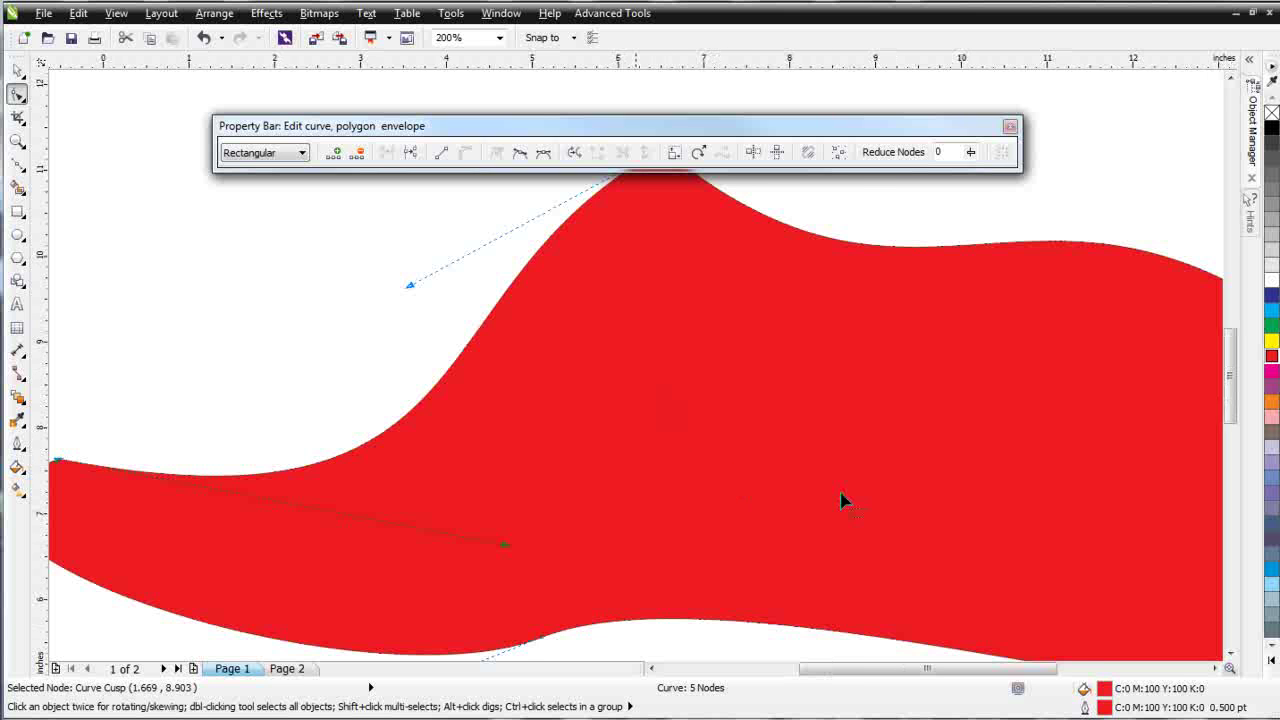
pyautogui.scroll(-1, 842, 499)
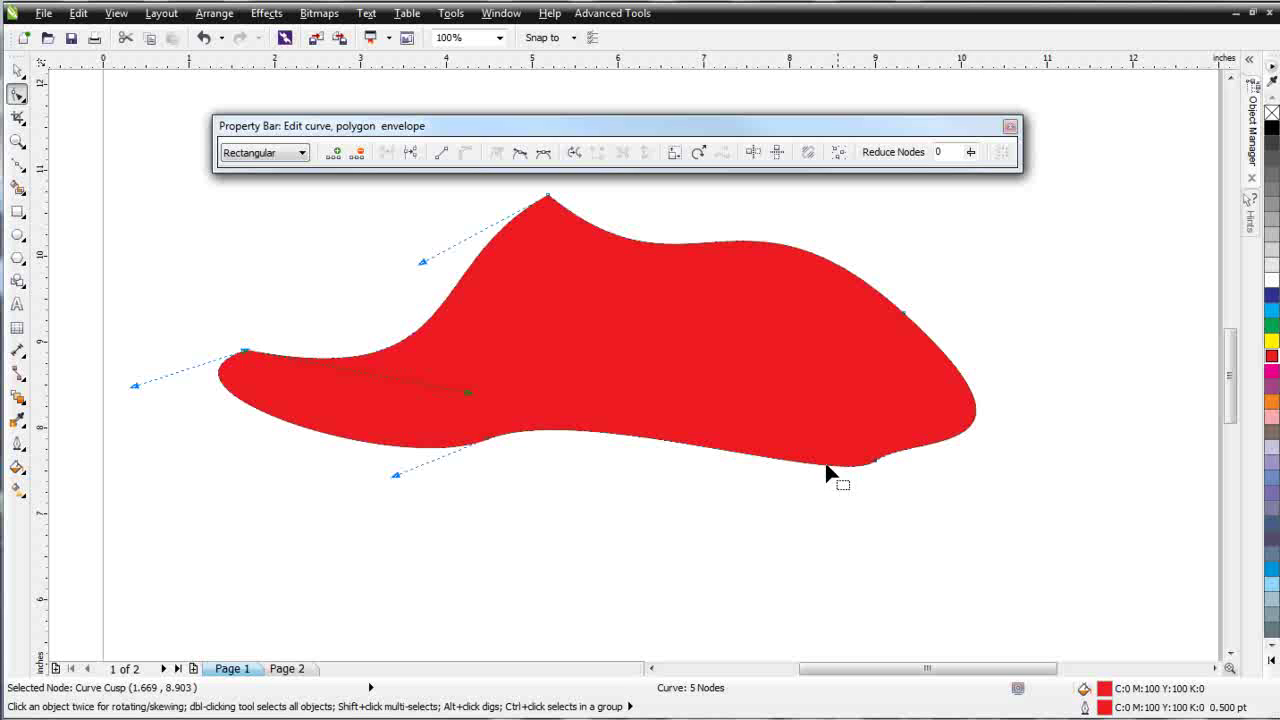